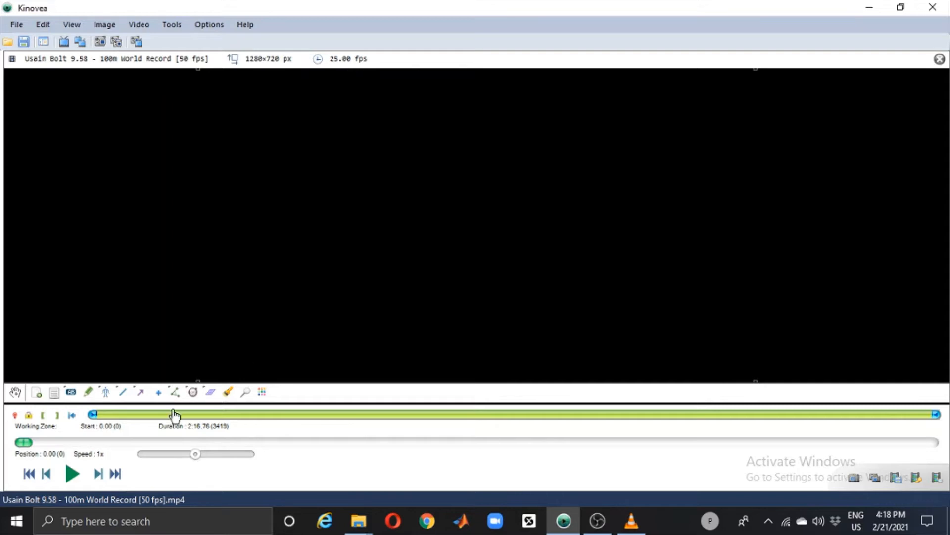
Step: Play the opening seconds of the sprint video and pause it at about 2.28 s
left_click(72, 474)
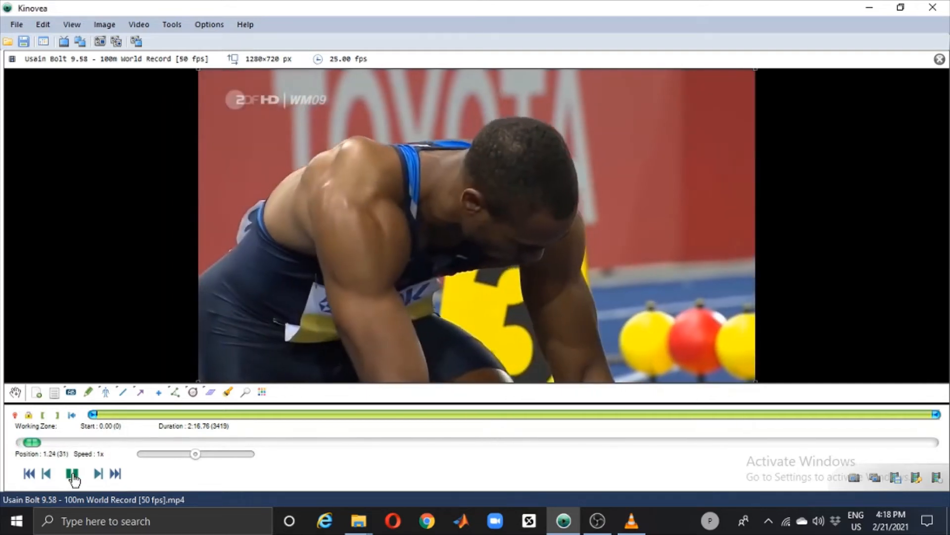
left_click(73, 475)
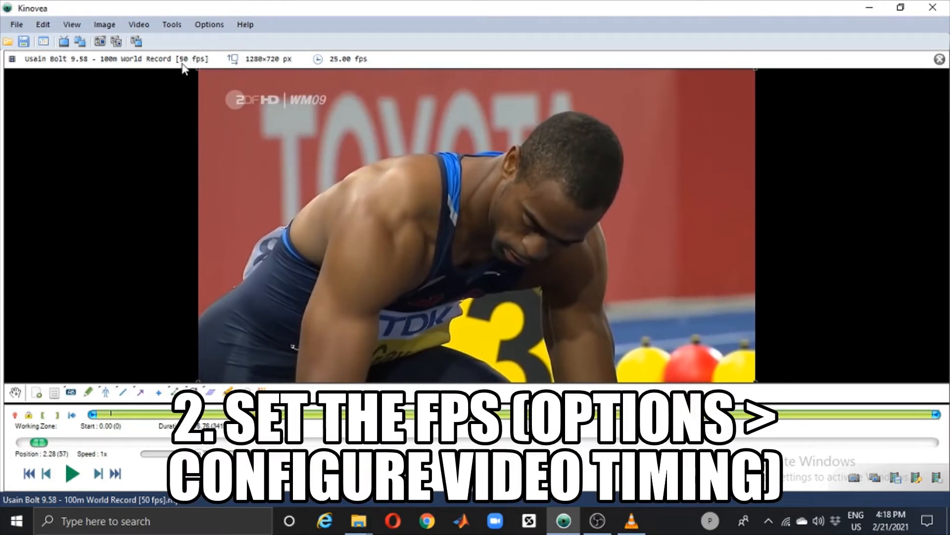
Step: Set both the capture framerate and the video framerate to 50 fps in the video timing configuration and apply
left_click(148, 28)
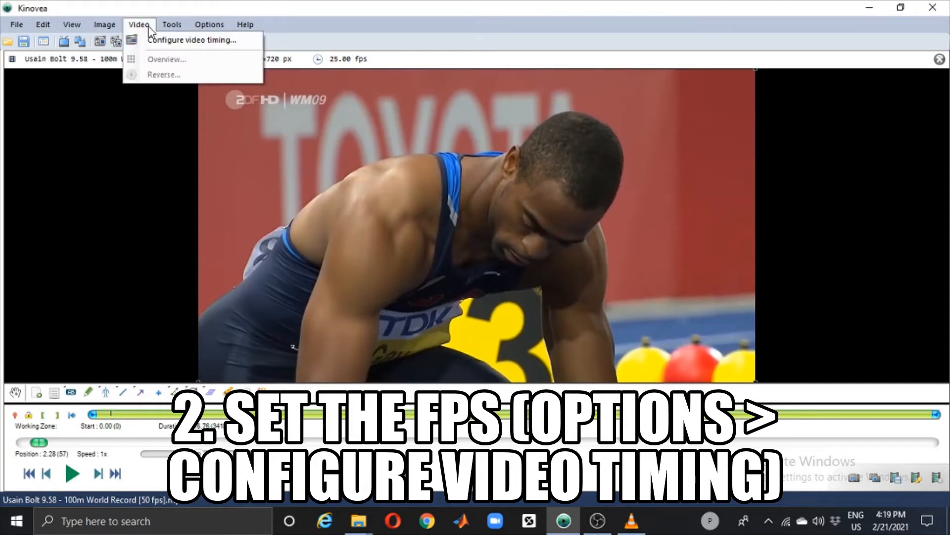
left_click(157, 40)
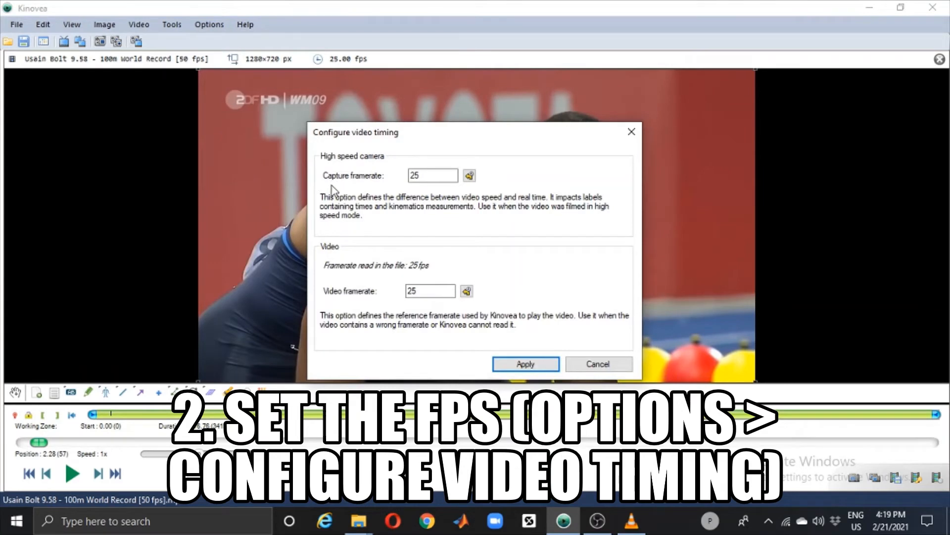
left_click(427, 177)
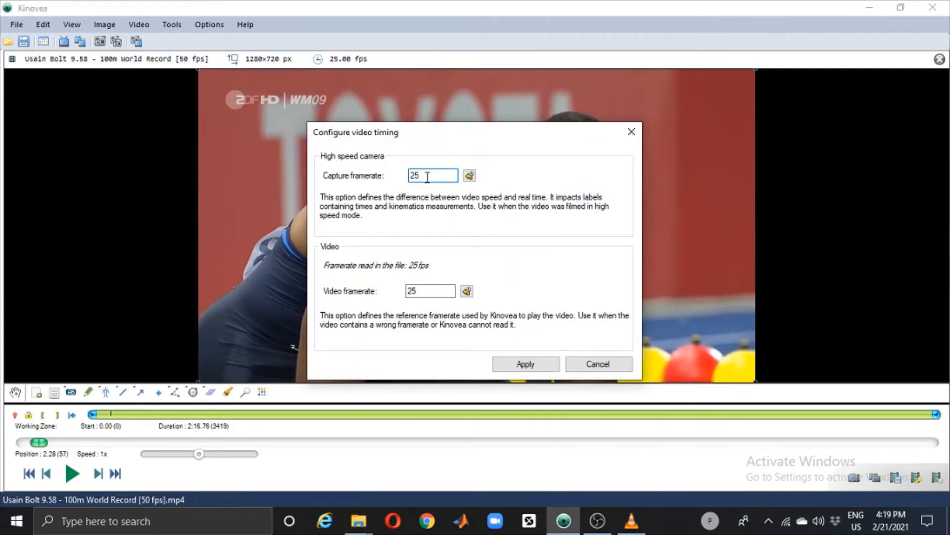
key("BackSpace")
key("BackSpace")
type("50")
left_click(433, 292)
key("BackSpace")
key("BackSpace")
type("50")
left_click(501, 363)
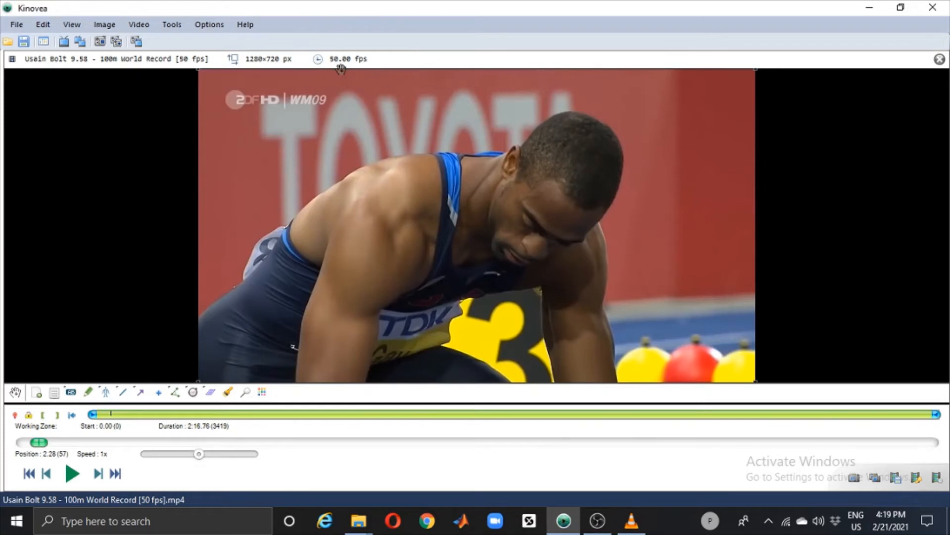
Step: Reopen the video timing configuration to review it, and close it without making changes
left_click(139, 25)
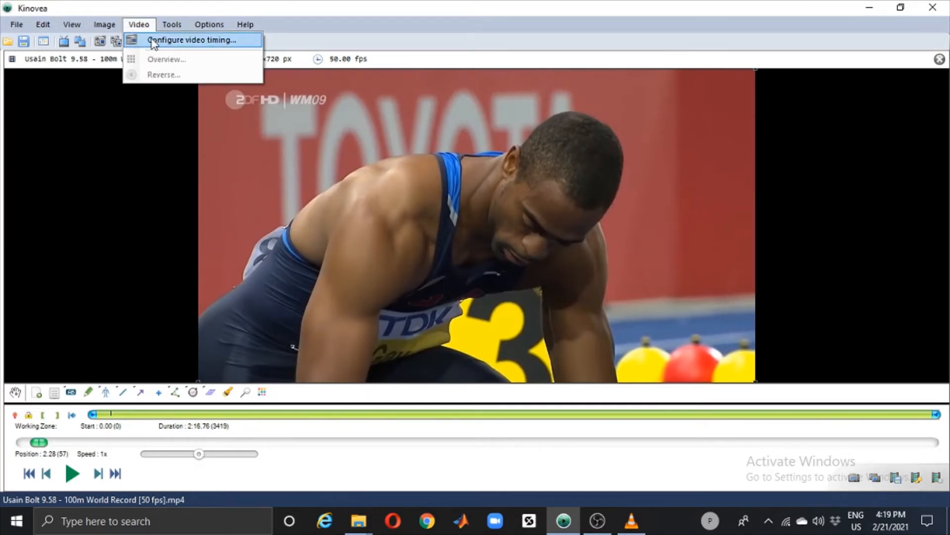
left_click(153, 41)
left_click(627, 132)
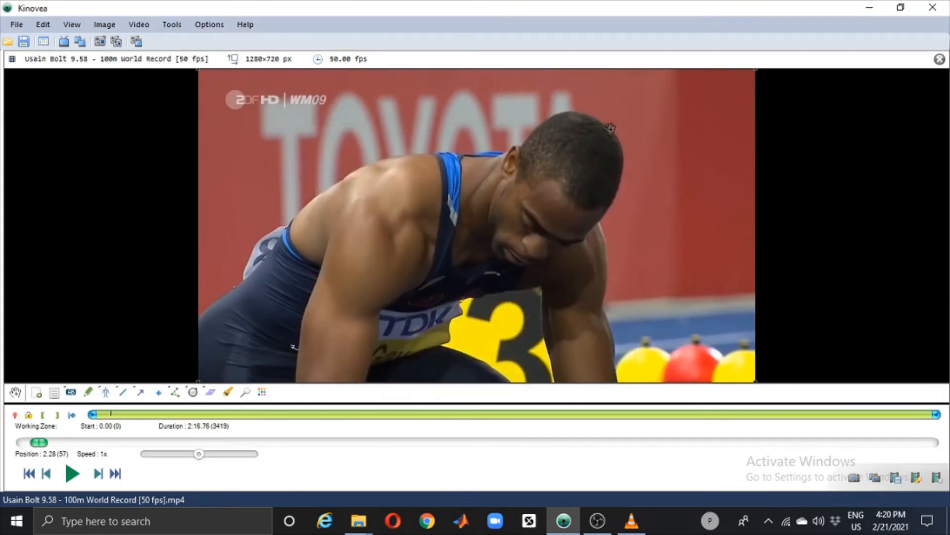
Step: Play and pause the video, rewind to about 1.48 s, and replay that passage at 1x speed
left_click(73, 474)
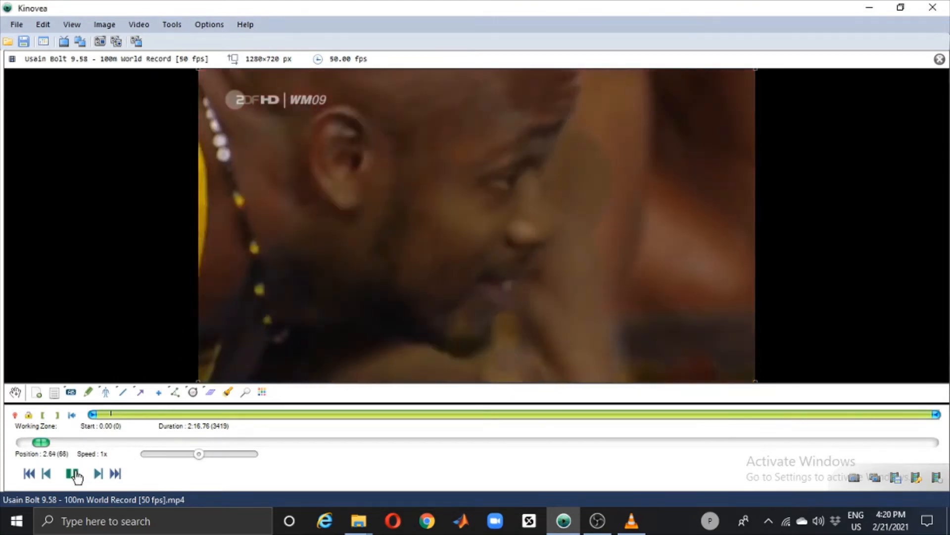
left_click(74, 474)
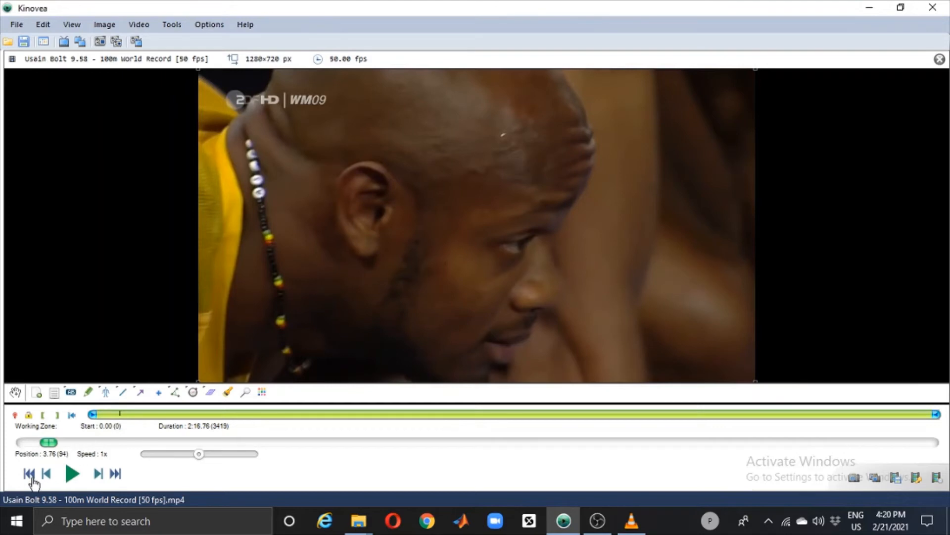
left_click_drag(54, 445, 36, 453)
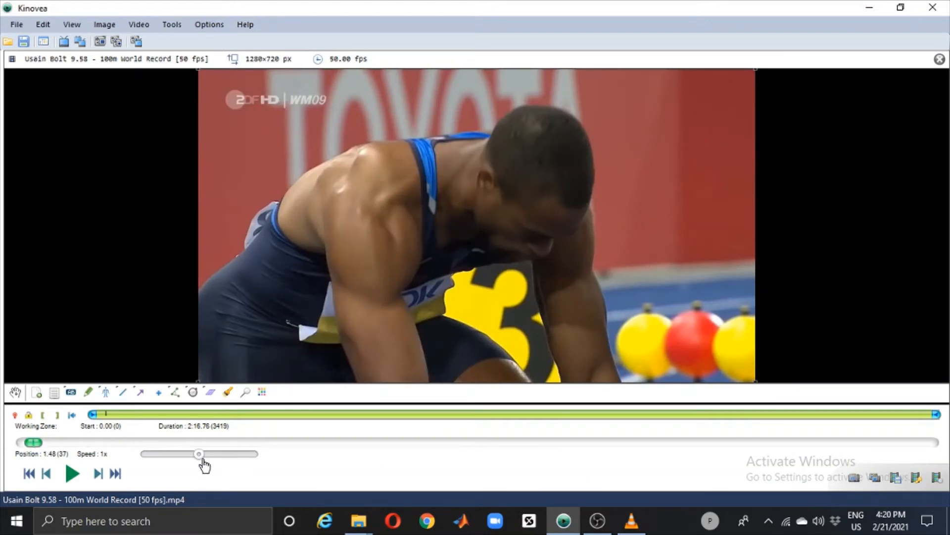
mouse_move(201, 452)
left_mouse_down()
mouse_move(160, 454)
mouse_move(240, 455)
mouse_move(200, 455)
left_mouse_up()
left_click(72, 474)
left_click(72, 475)
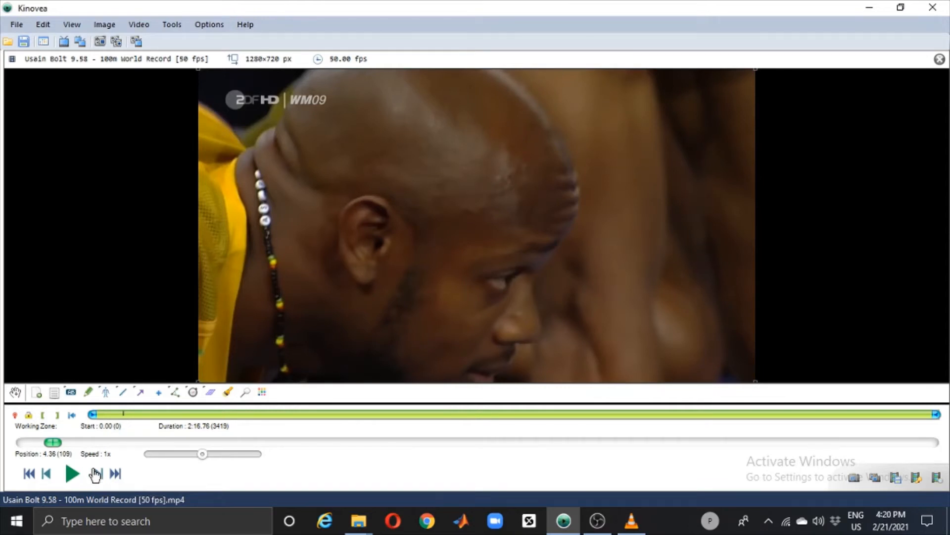
Step: Step forward through the paused video one frame at a time to frame 117
left_click(96, 474)
left_click(95, 473)
left_click(96, 473)
left_click(95, 474)
left_click(96, 474)
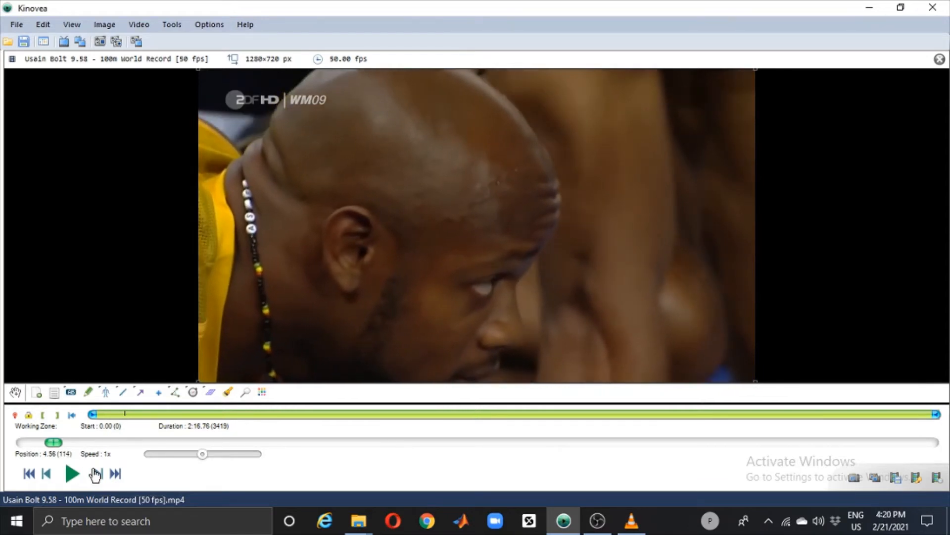
left_click(96, 473)
left_click(96, 474)
left_click(96, 474)
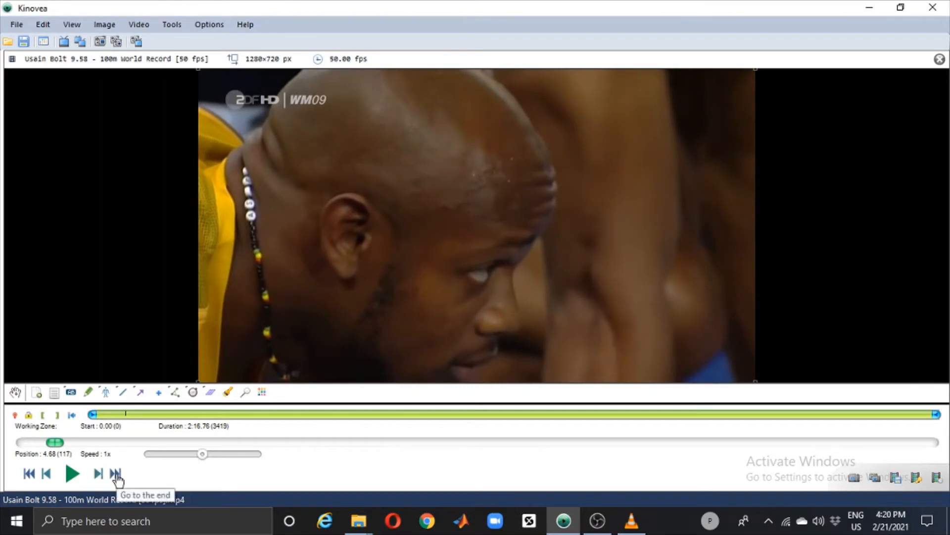
Step: Jump to the video's end and back to its beginning, and move the playback position to about 6.64 s
left_click(116, 474)
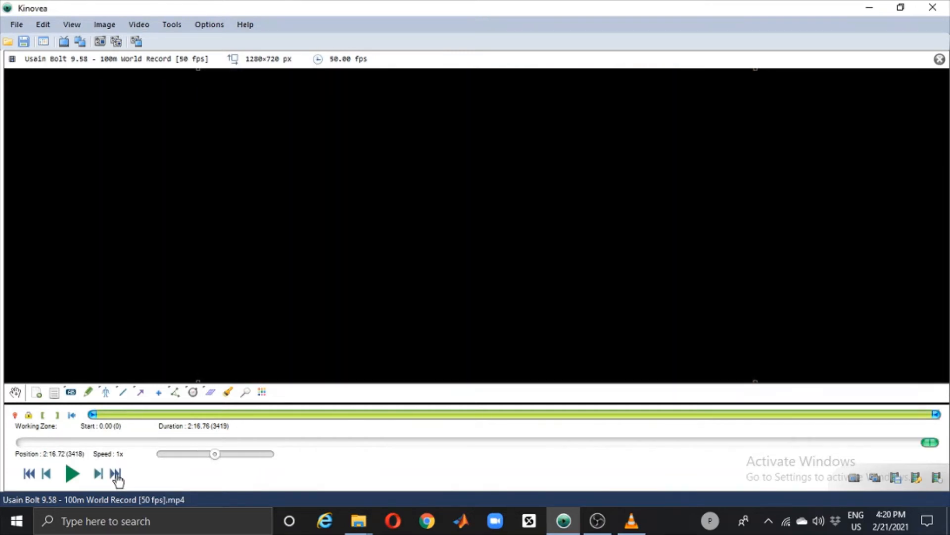
left_click(29, 474)
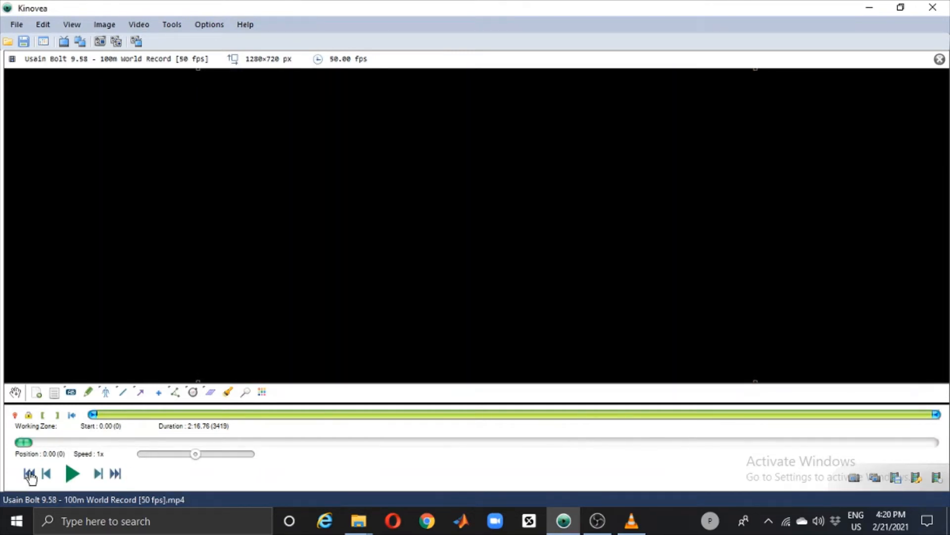
left_click(67, 442)
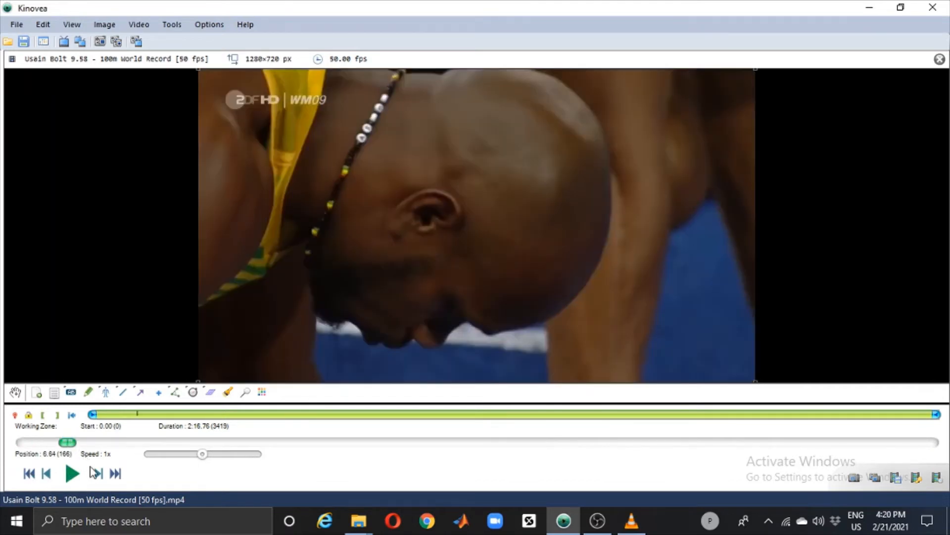
Step: Step back a few frames to frame 161, and advance frame by frame to frame 169
left_click(50, 475)
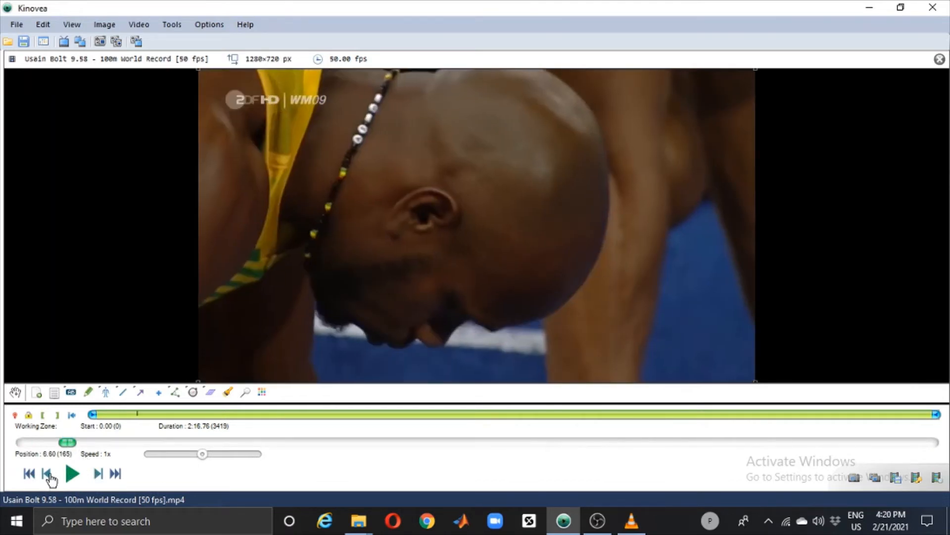
left_click(47, 474)
left_click(47, 474)
left_click(47, 474)
left_click(47, 474)
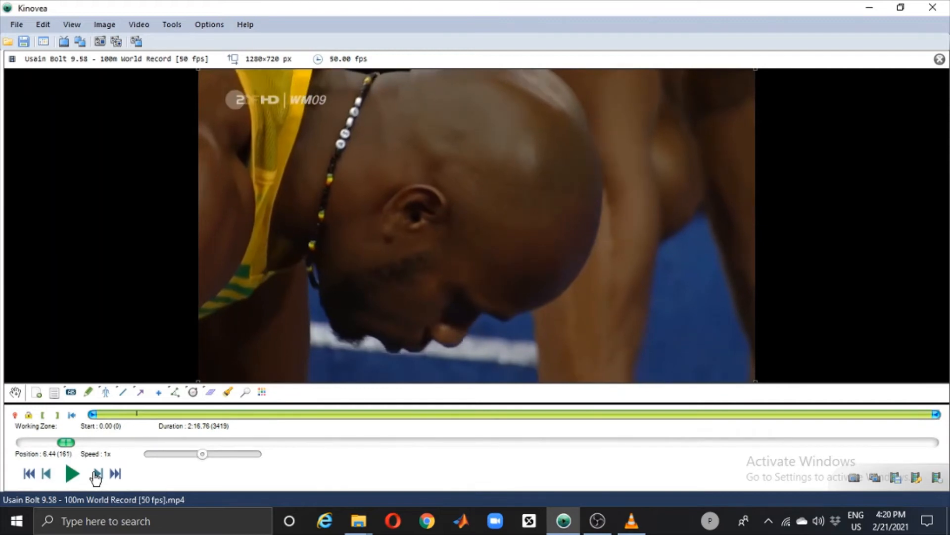
left_click(97, 474)
left_click(97, 474)
left_click(97, 474)
left_click(97, 473)
left_click(97, 474)
left_click(97, 473)
left_click(97, 474)
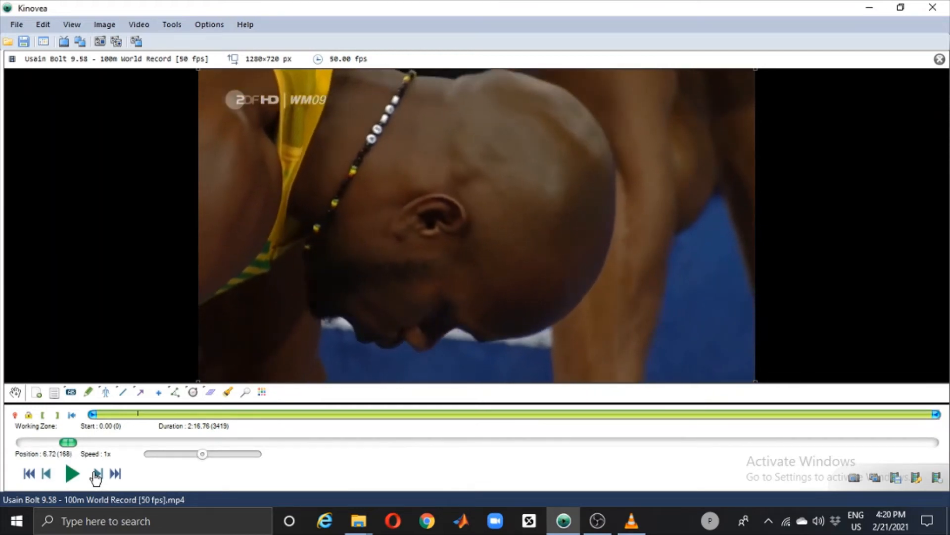
left_click(97, 474)
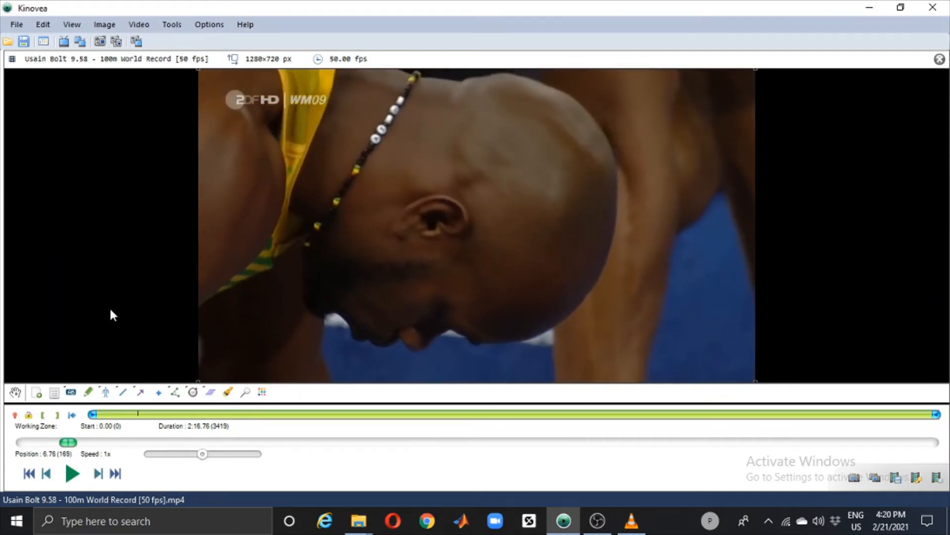
Step: Set the time display format to [h:][mm:]ss.xx[x] + Frame number
left_click(205, 23)
mouse_move(223, 55)
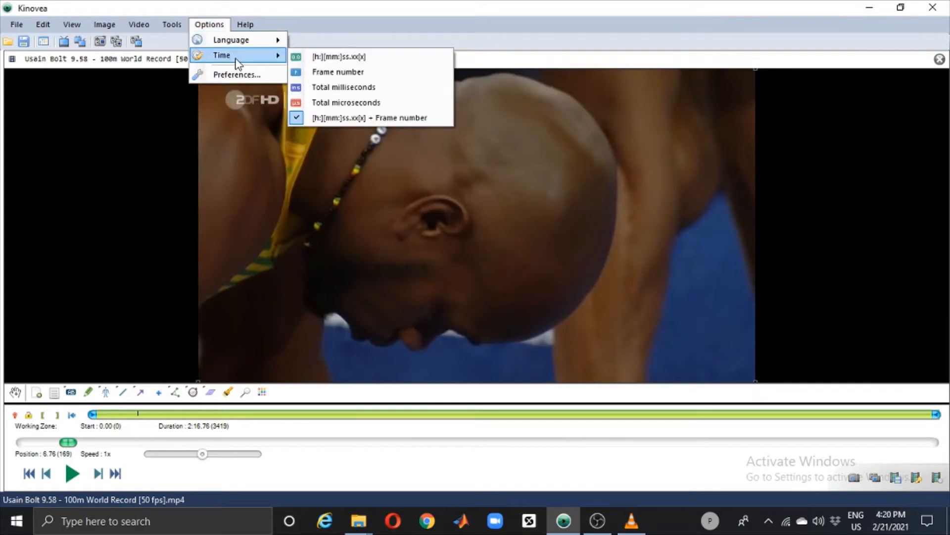
left_click(307, 116)
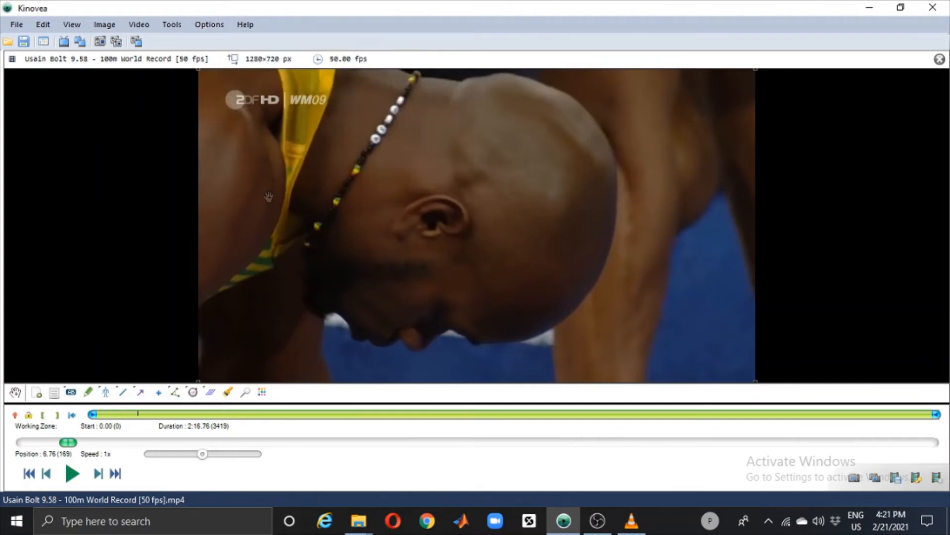
Step: Play to the wide shot of the sprinters in their blocks, pause at frame 425, and reduce playback speed to 17.72%
left_click(72, 474)
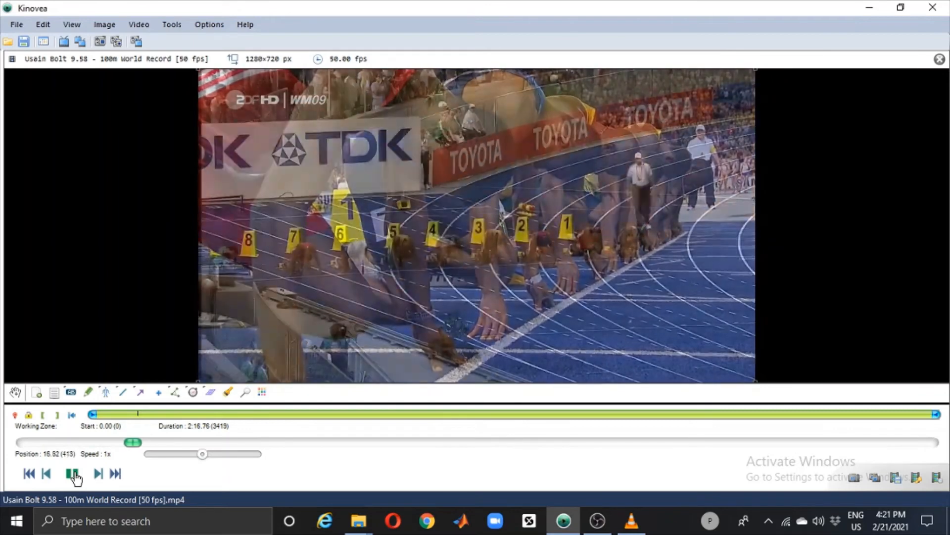
left_click(73, 474)
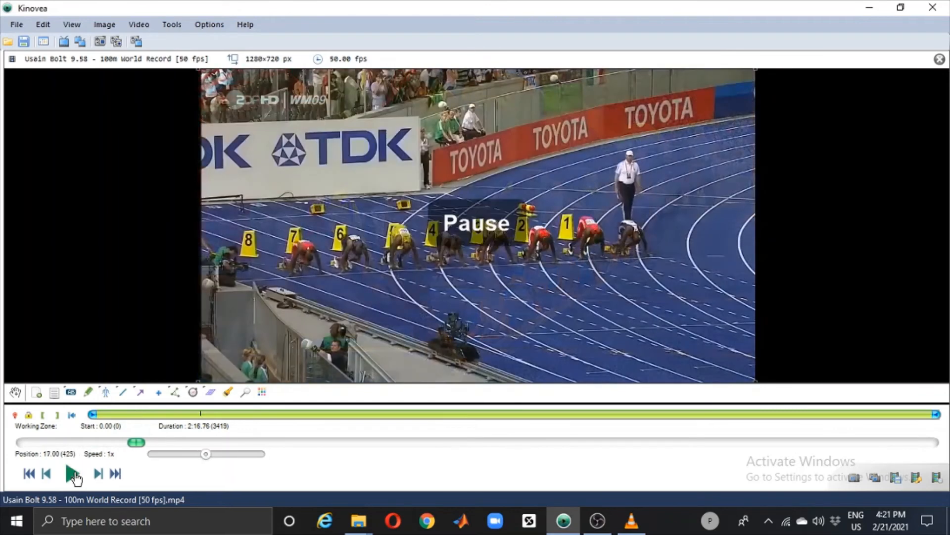
left_click(161, 454)
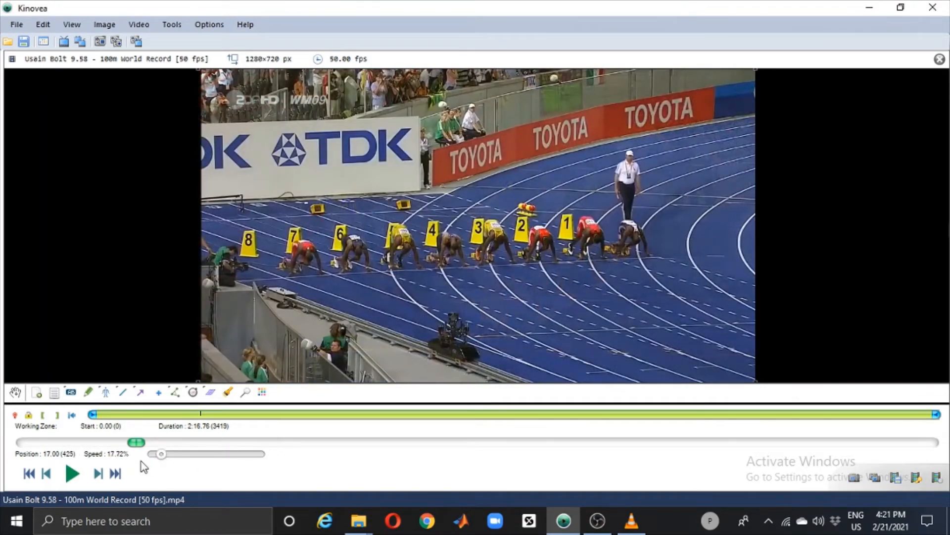
Step: Advance frame by frame from the starting line-up to frame 448 to look for the sprinters' first movement
left_click(98, 474)
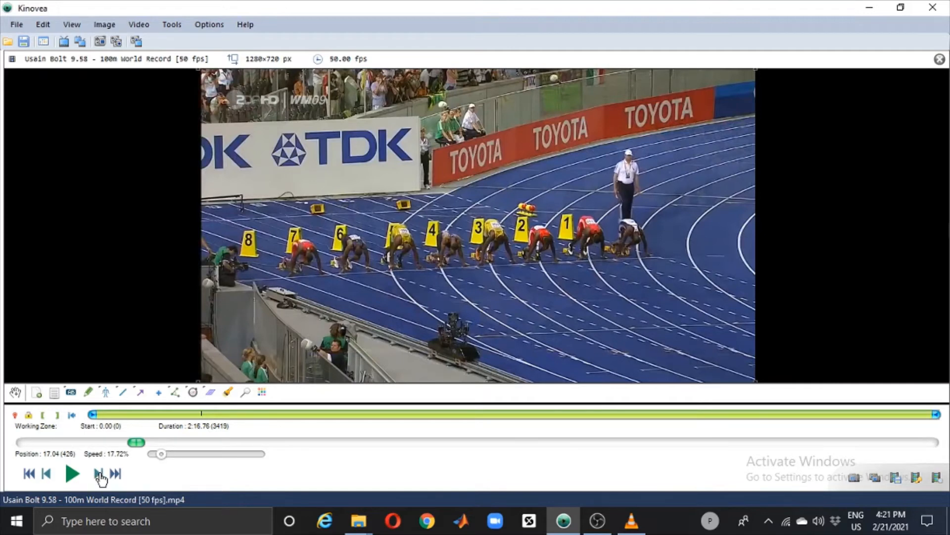
left_click(99, 474)
left_click(99, 474)
left_click(99, 474)
left_click(99, 473)
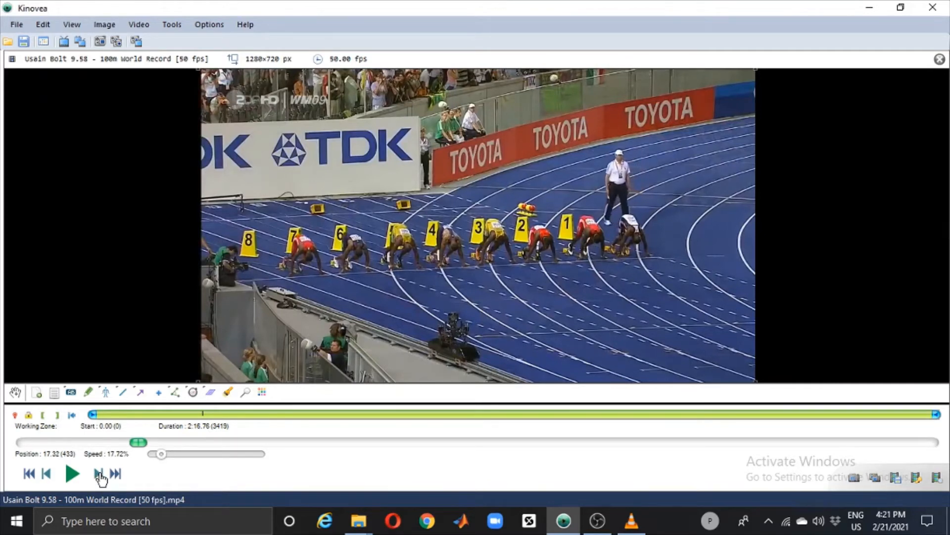
left_click(99, 474)
left_click(98, 474)
left_click(98, 474)
left_click(98, 474)
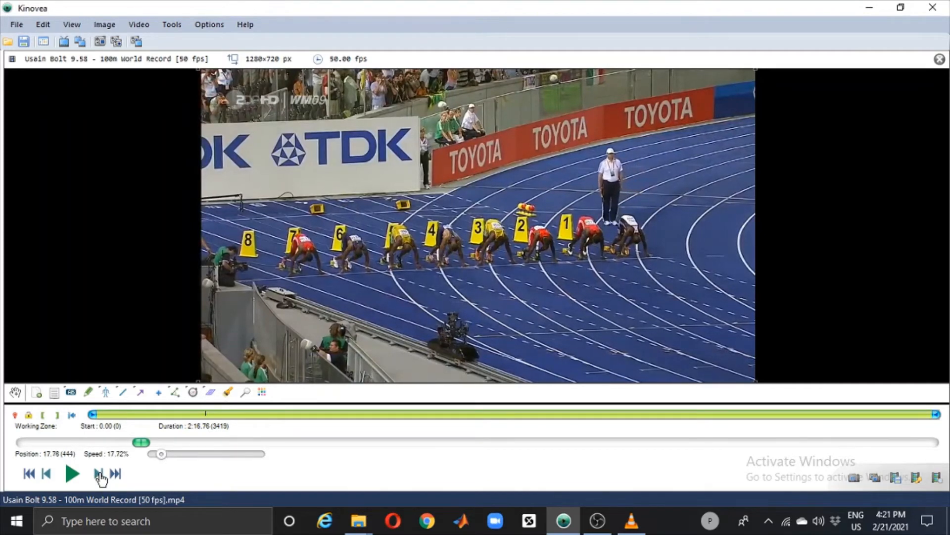
left_click(98, 473)
left_click(98, 474)
left_click(98, 474)
left_click(98, 473)
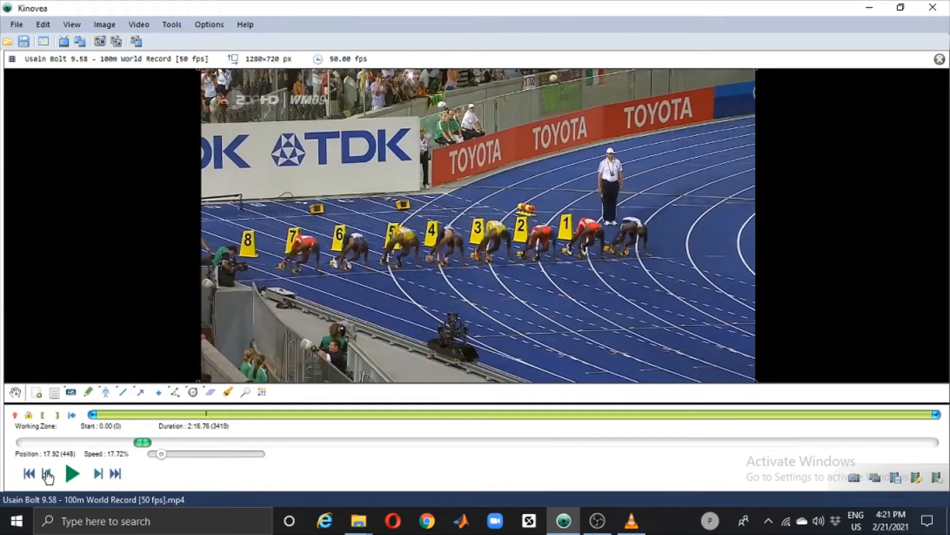
Step: Step back and forth through the frames around frame 446 to pinpoint the race start, ending on frame 443
left_click(47, 474)
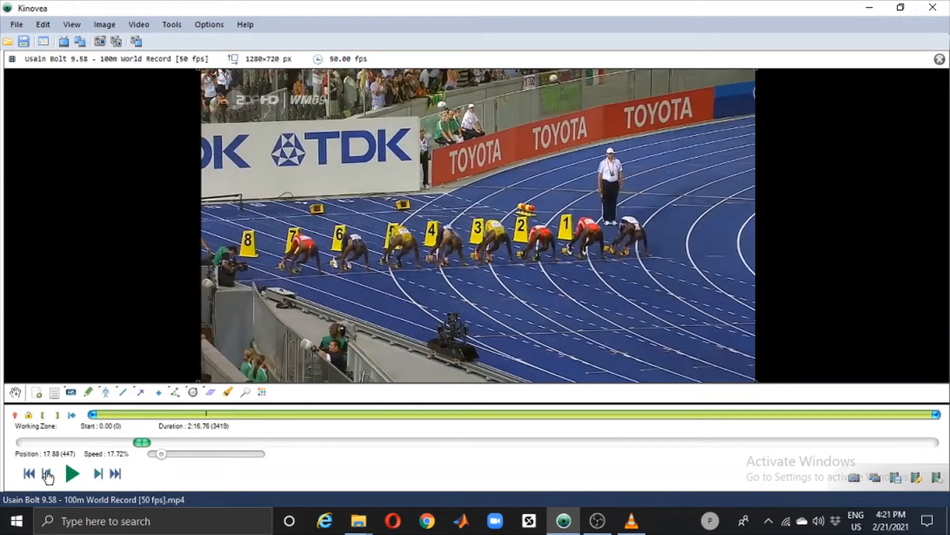
left_click(47, 474)
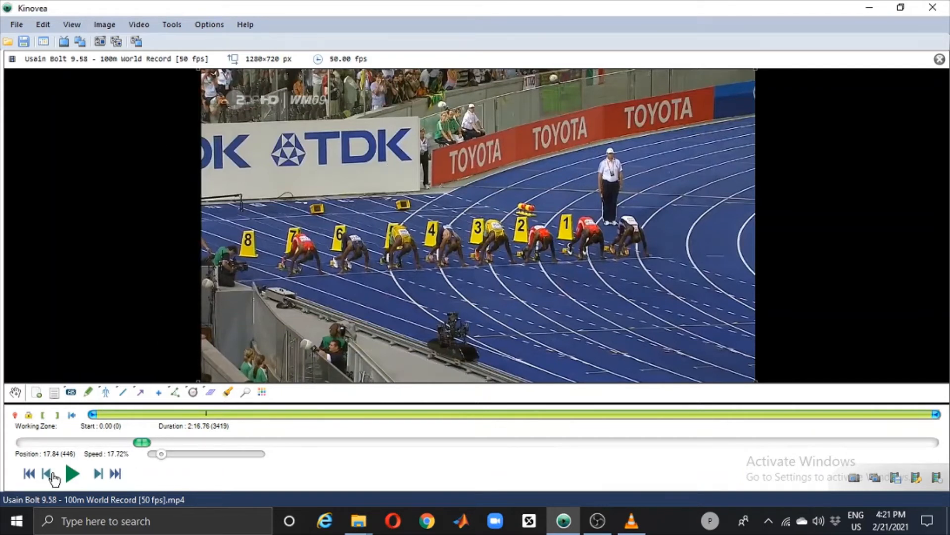
left_click(99, 474)
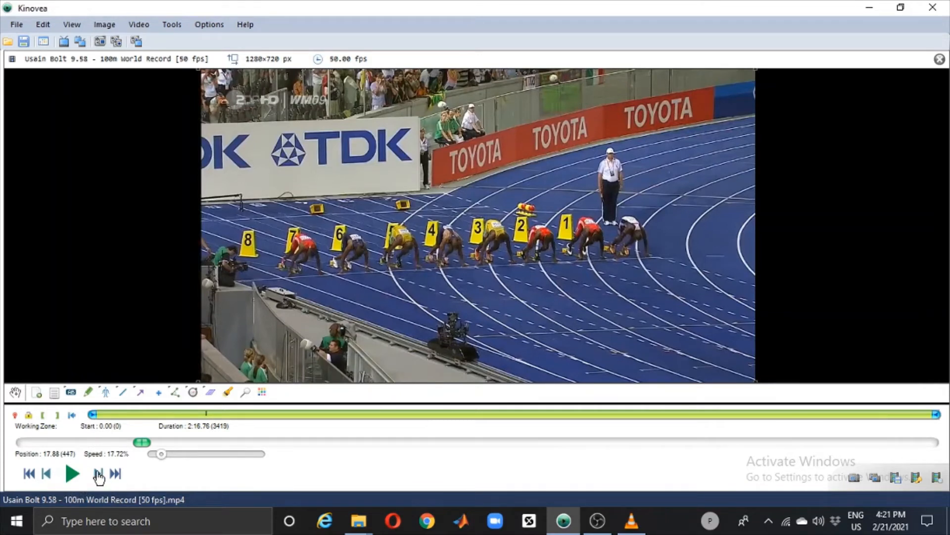
left_click(48, 475)
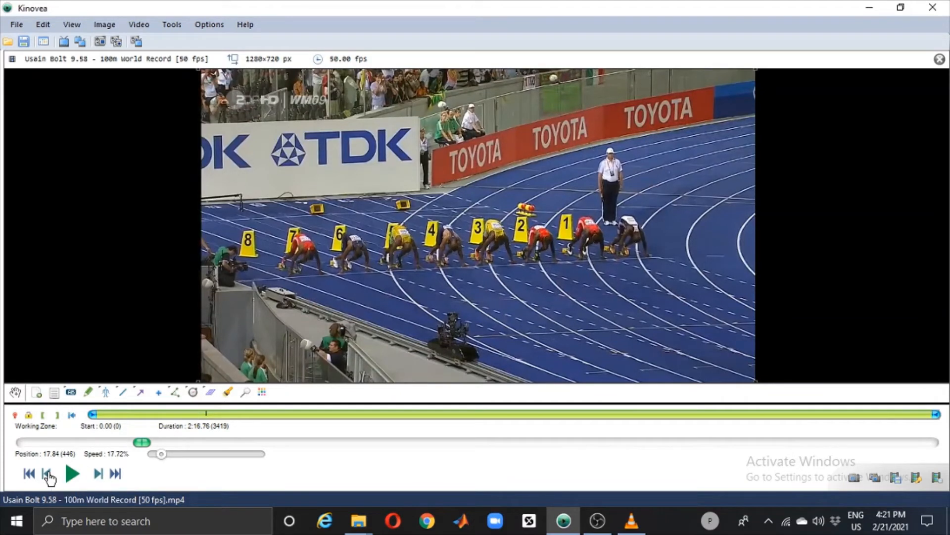
left_click(48, 475)
left_click(48, 476)
left_click(99, 476)
left_click(99, 475)
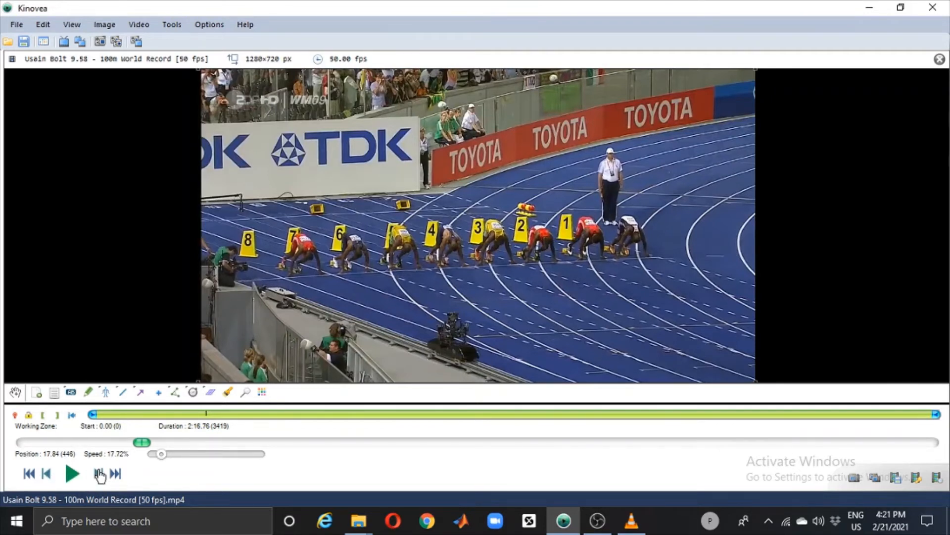
left_click(48, 477)
left_click(47, 477)
left_click(47, 477)
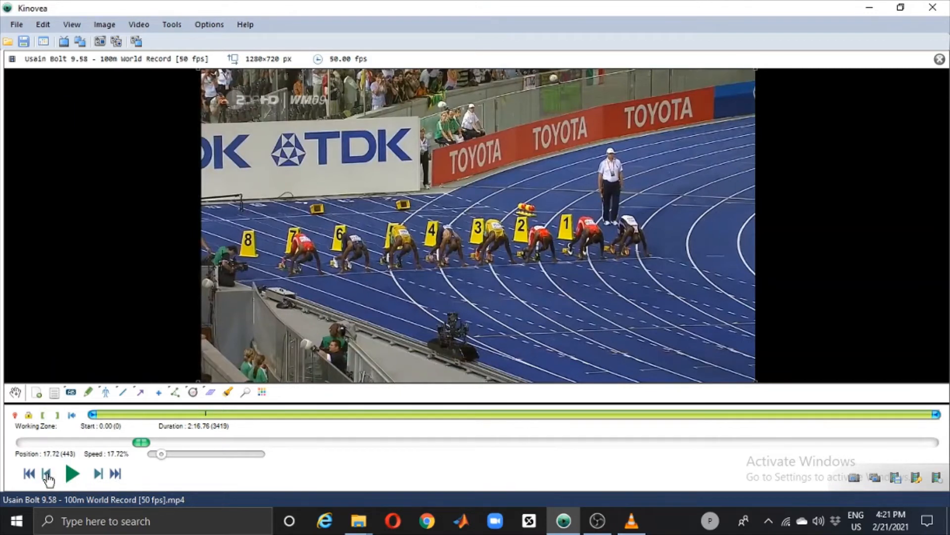
Step: Recheck the frames around the race start and mark frame 443 as the time origin
left_click(48, 477)
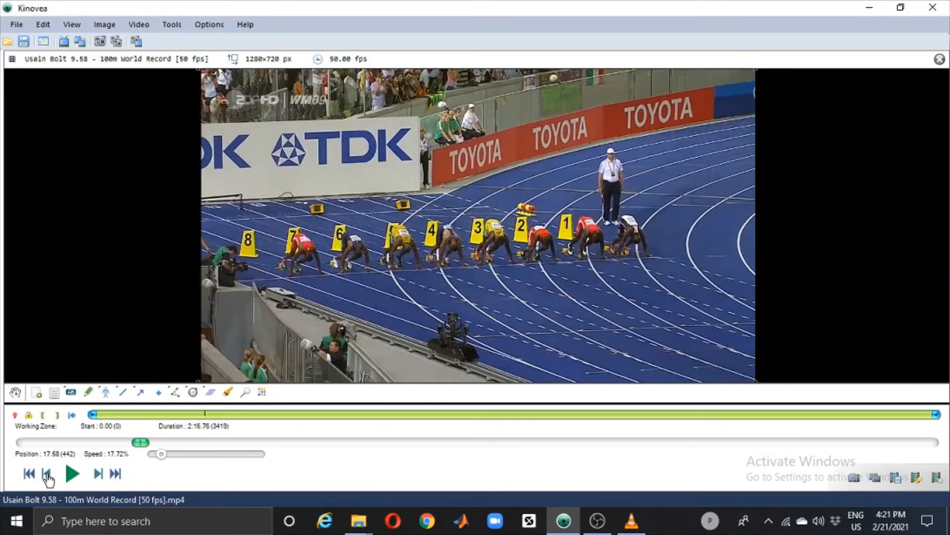
left_click(98, 476)
right_click(374, 169)
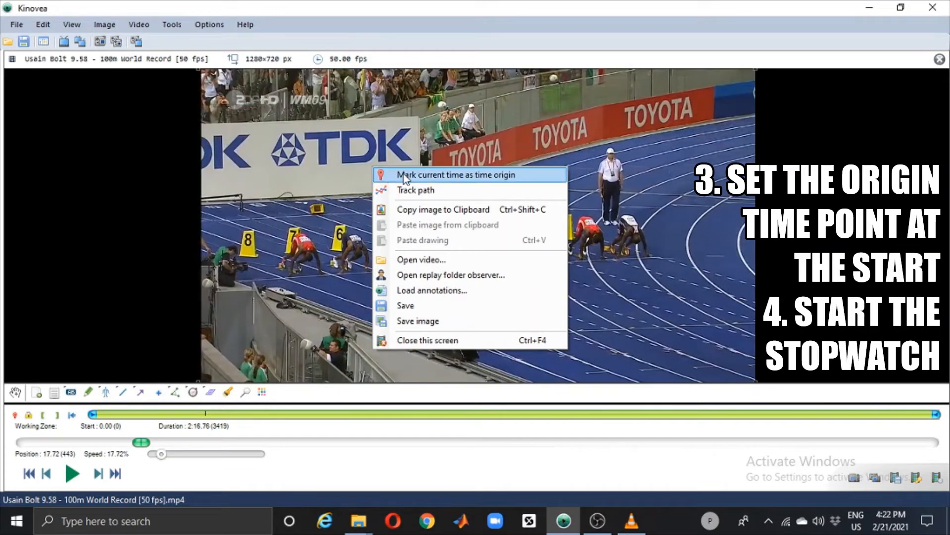
right_click(329, 155)
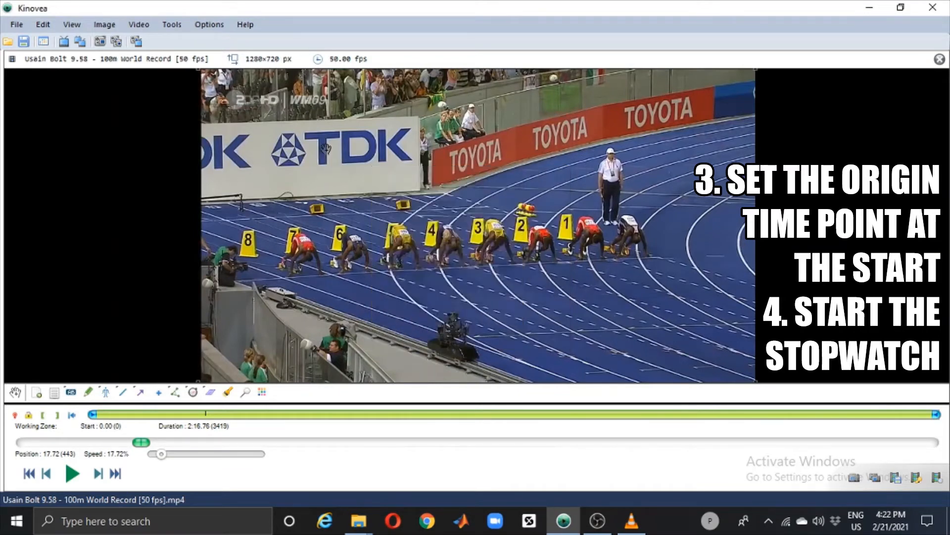
right_click(329, 155)
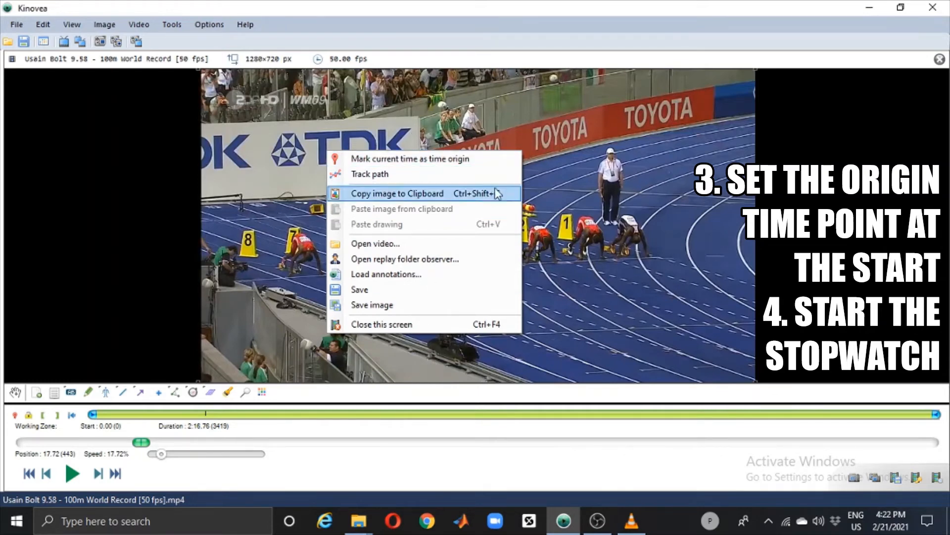
left_click(437, 158)
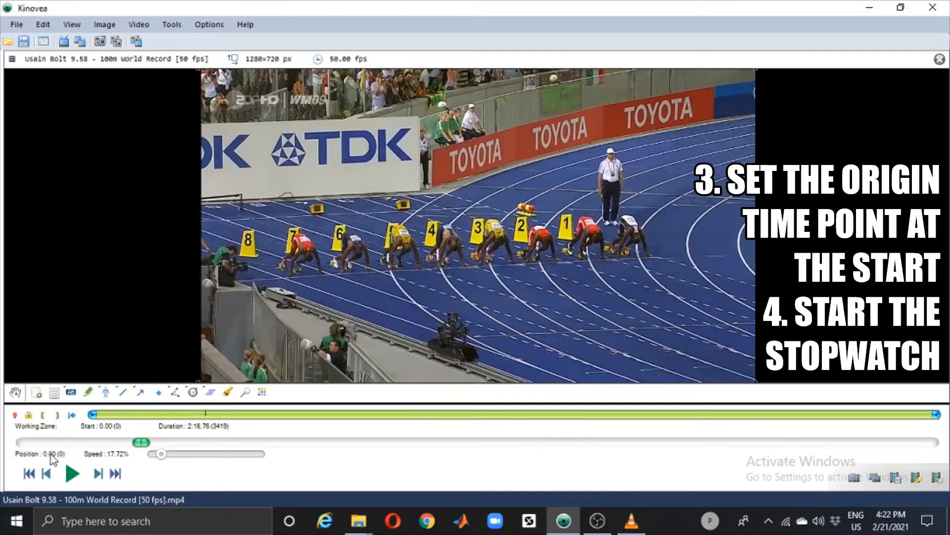
Step: Add a stopwatch to the video and place it in the image's upper-right area, above the starting line-up
left_click(195, 395)
left_click(359, 130)
left_click_drag(426, 154, 636, 110)
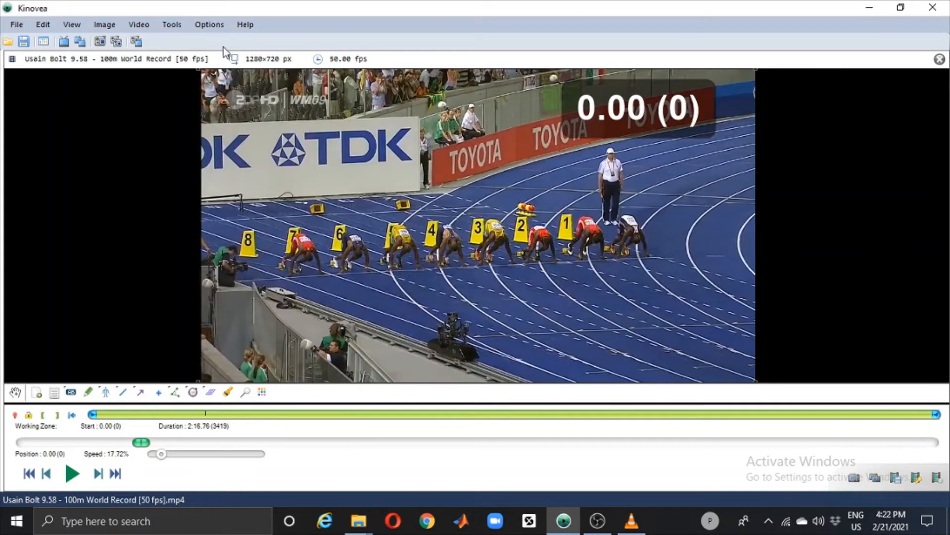
Step: Choose [h:][mm:]ss.xx[x] + Frame number as the time display format
left_click(174, 24)
mouse_move(199, 33)
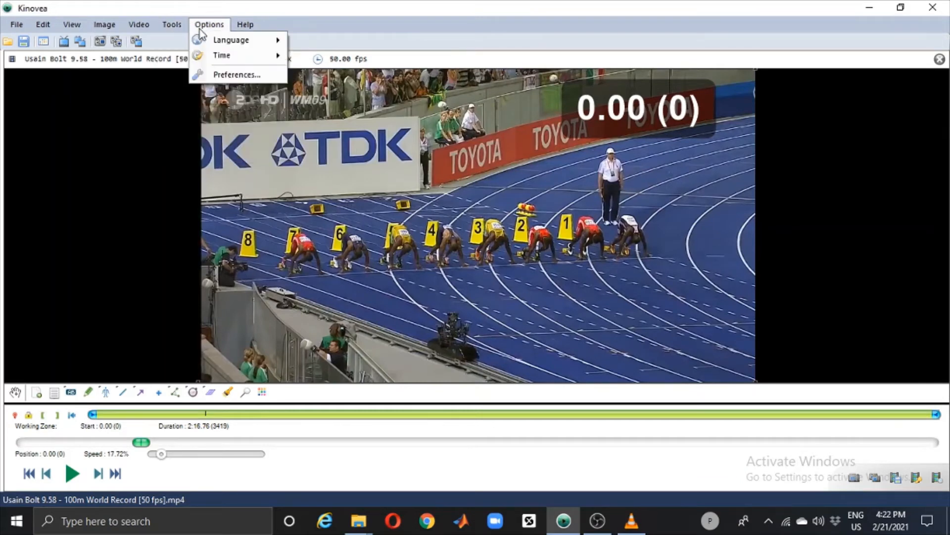
mouse_move(263, 56)
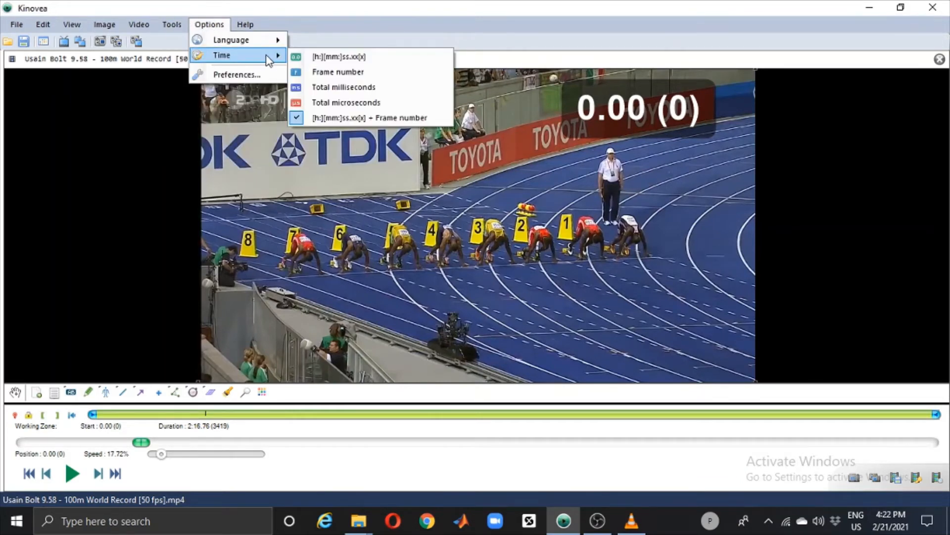
left_click(301, 122)
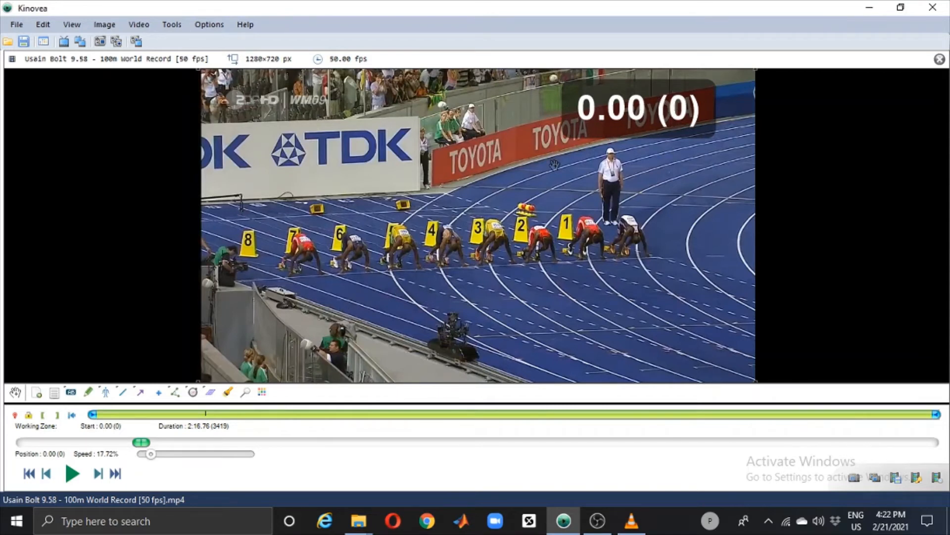
Step: Start the stopwatch at the time origin frame of the sprint
right_click(609, 120)
left_click(599, 93)
right_click(601, 96)
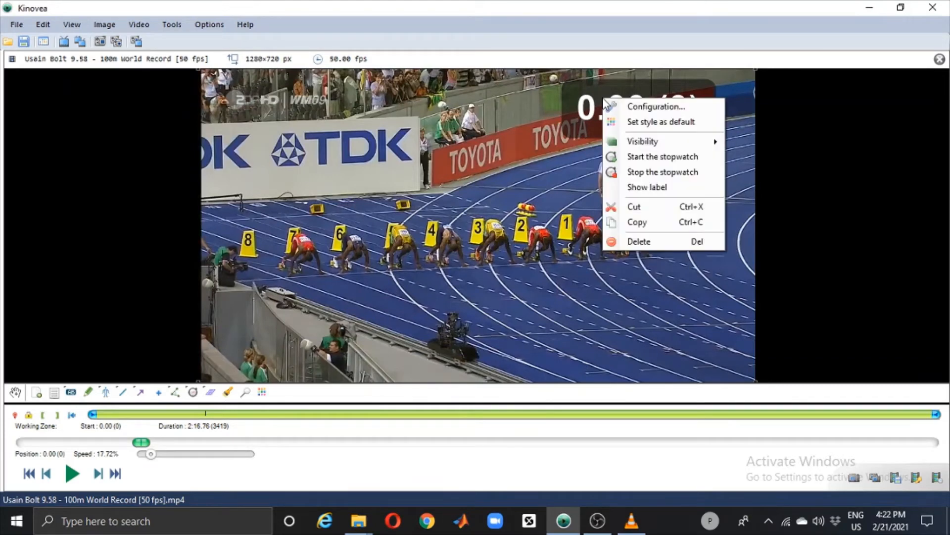
left_click(635, 159)
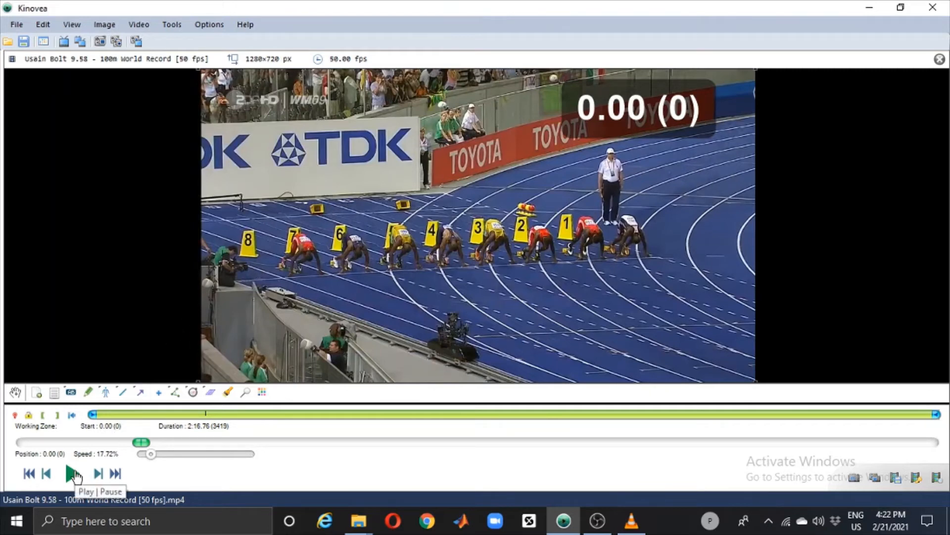
Step: Play the race from the start, raise the playback speed to 60.76%, and pause near the finish at frame 225
left_click(73, 475)
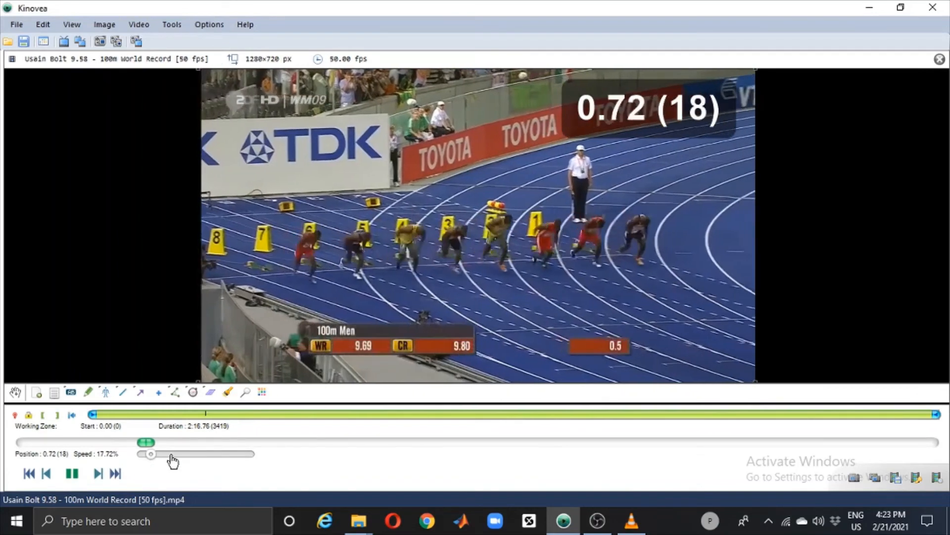
left_click(177, 454)
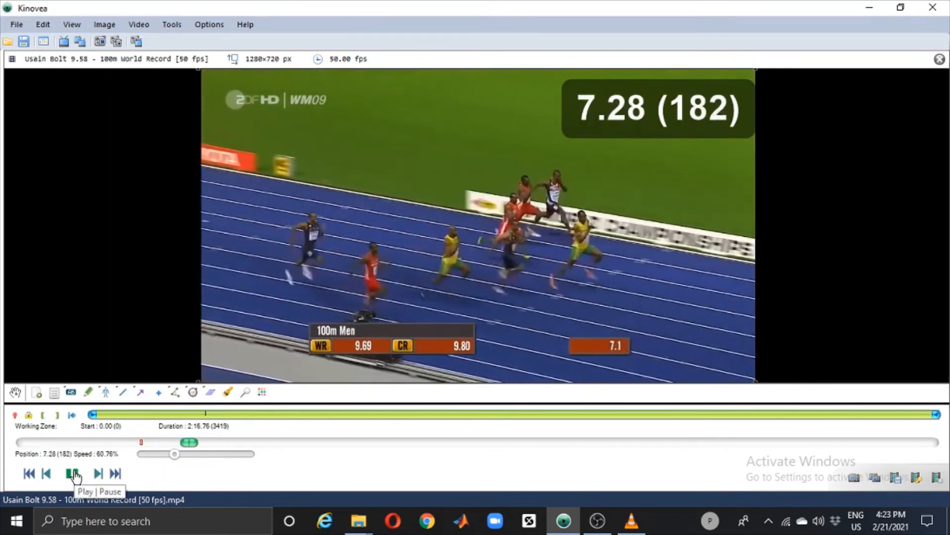
left_click(73, 475)
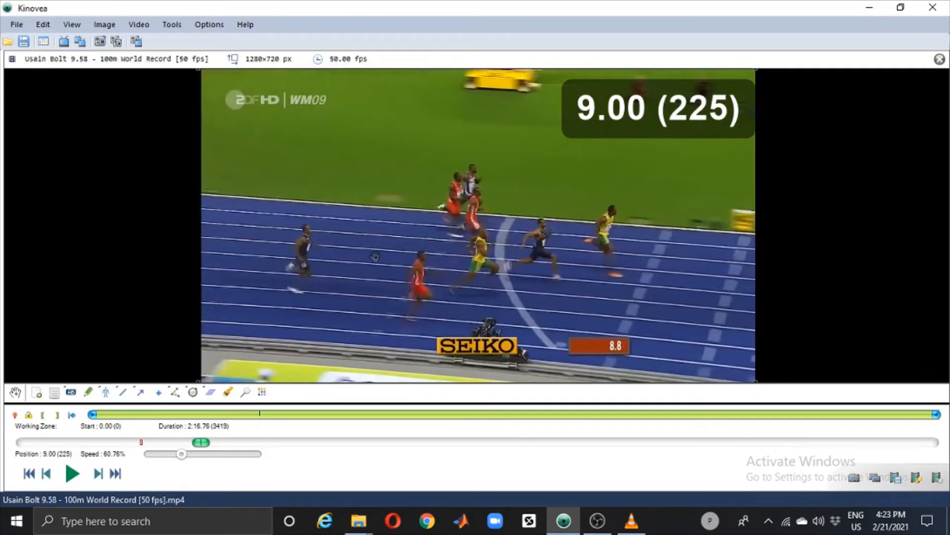
Step: Go back to frame 116, replay the run, and pause just before the finish line at frame 231
left_click_drag(190, 442, 170, 442)
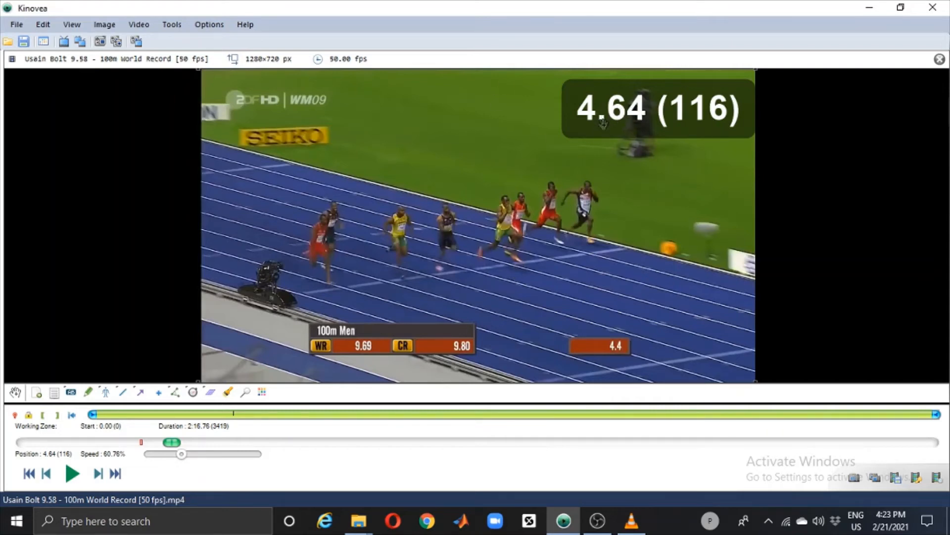
left_click(73, 474)
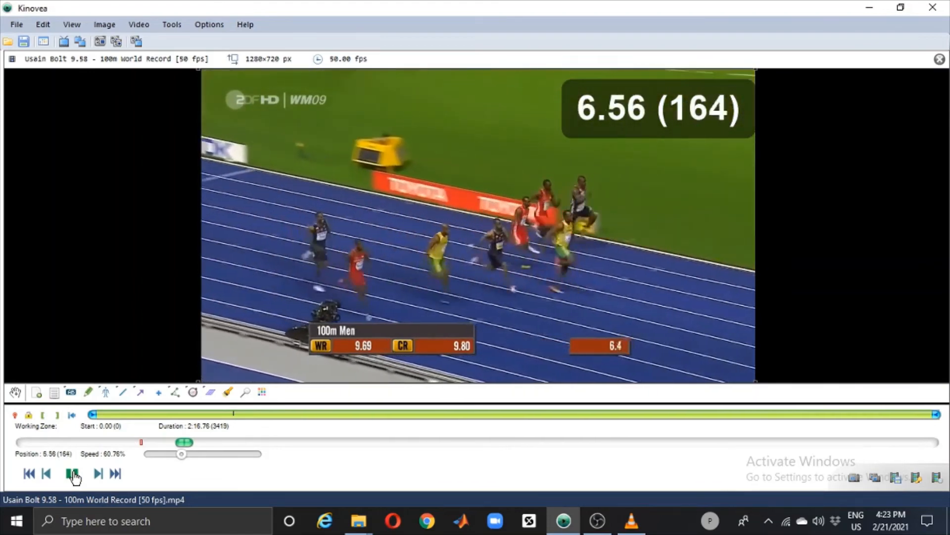
left_click(72, 474)
left_click(72, 474)
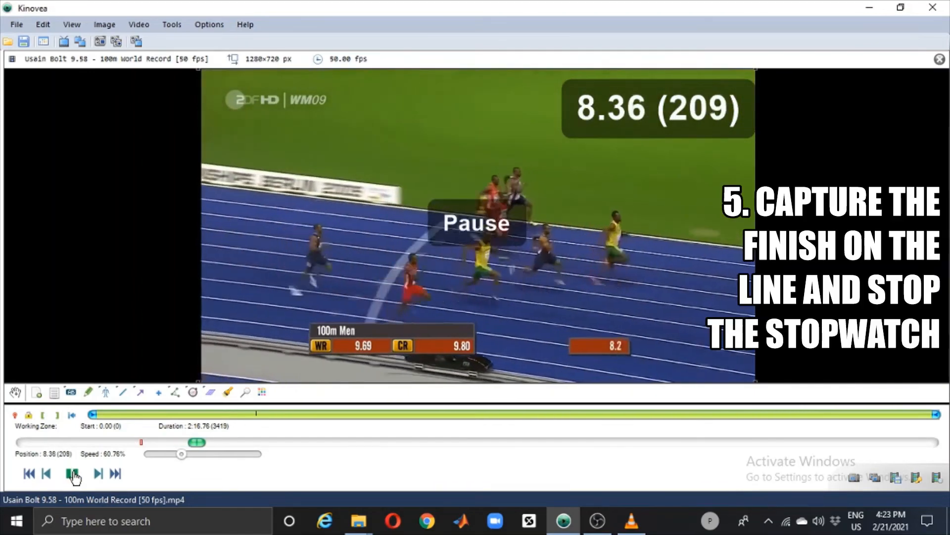
left_click(78, 475)
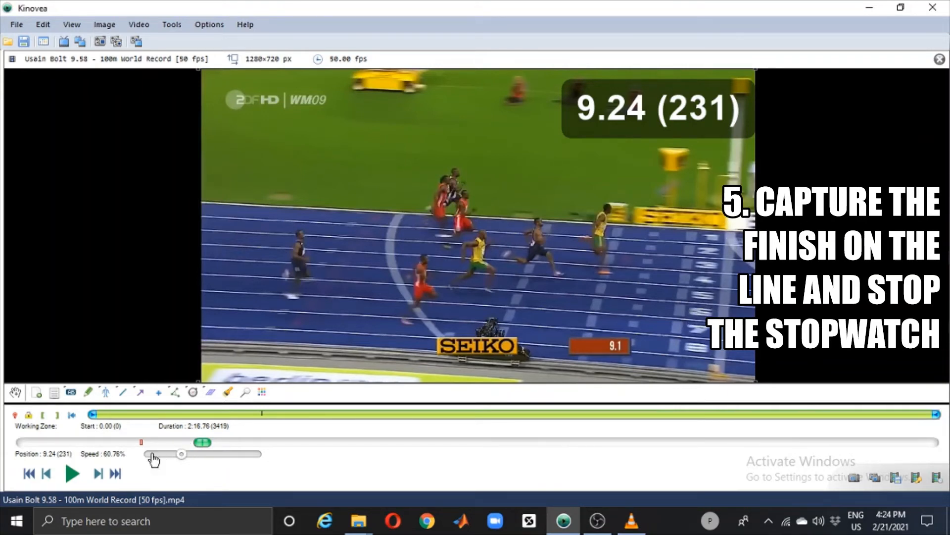
Step: Step frame by frame to frame 238, where the leading sprinter reaches the finish line
left_click(98, 474)
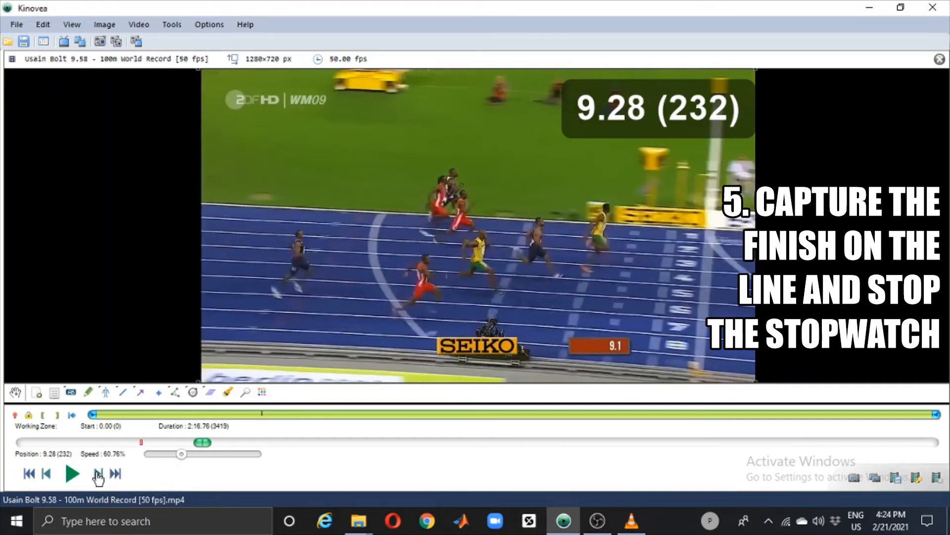
left_click(98, 474)
left_click(99, 475)
left_click(99, 474)
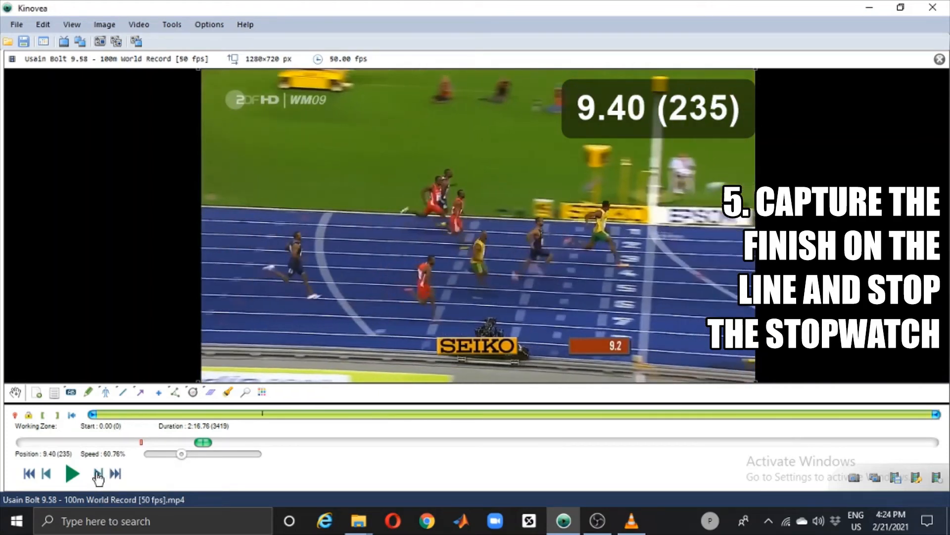
left_click(99, 474)
left_click(98, 474)
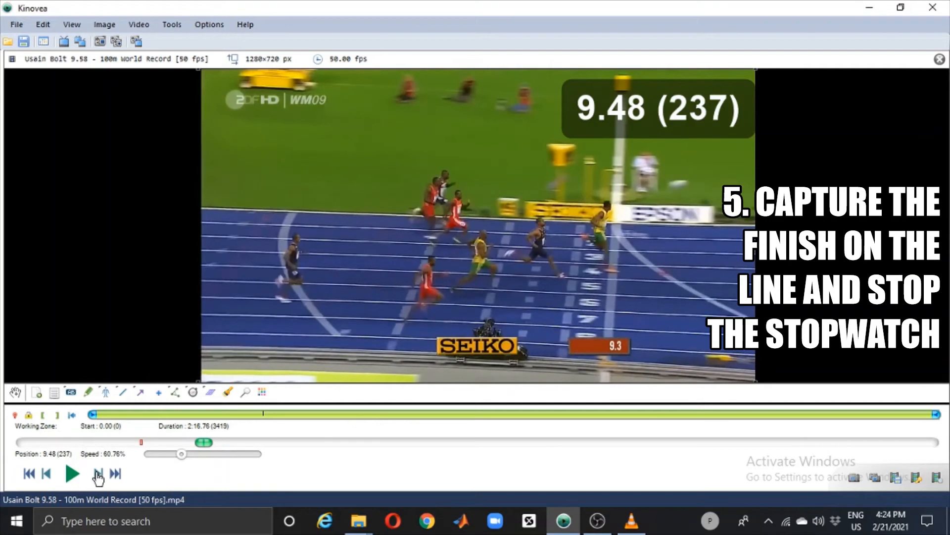
left_click(98, 474)
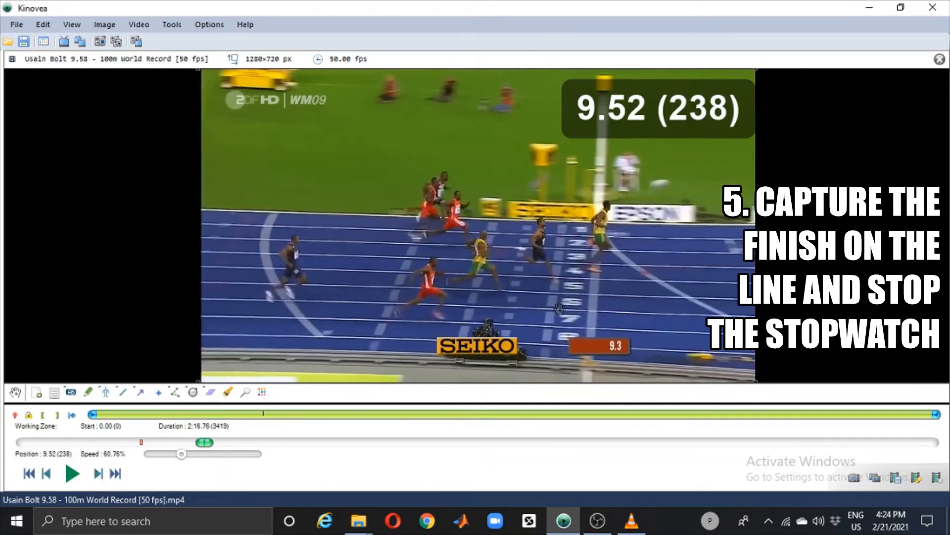
left_click(46, 473)
left_click(99, 475)
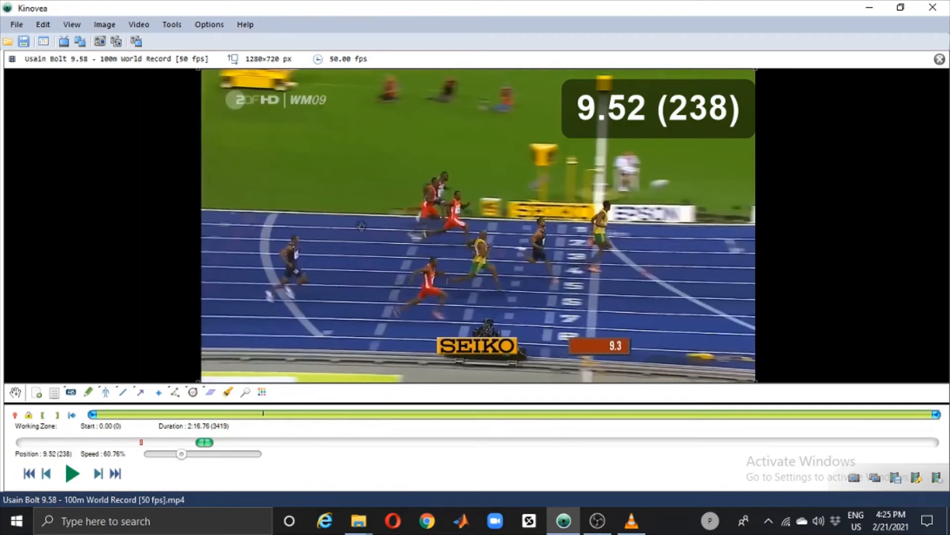
Step: Open the 110MH Meet Record 2021 hurdles video from the Momentum folder in place of the sprint video
left_click(8, 42)
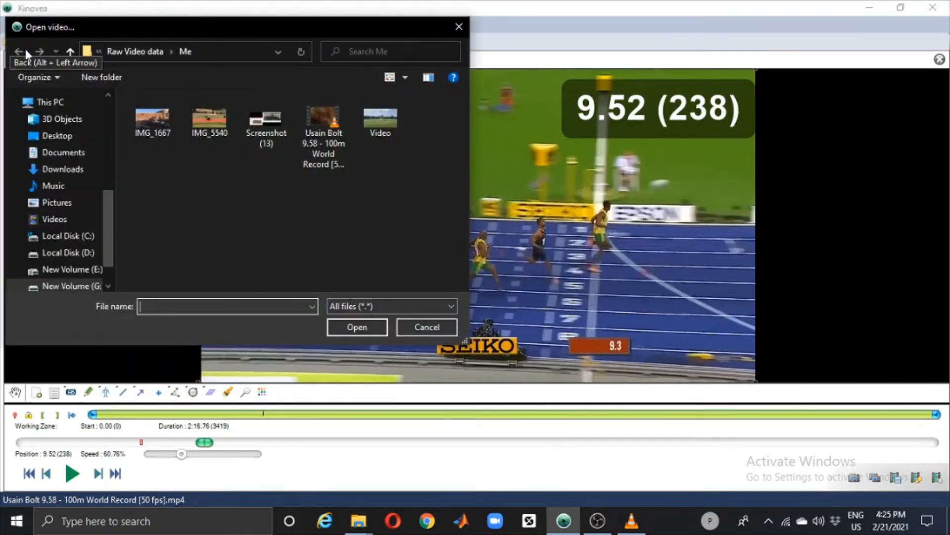
left_click(70, 51)
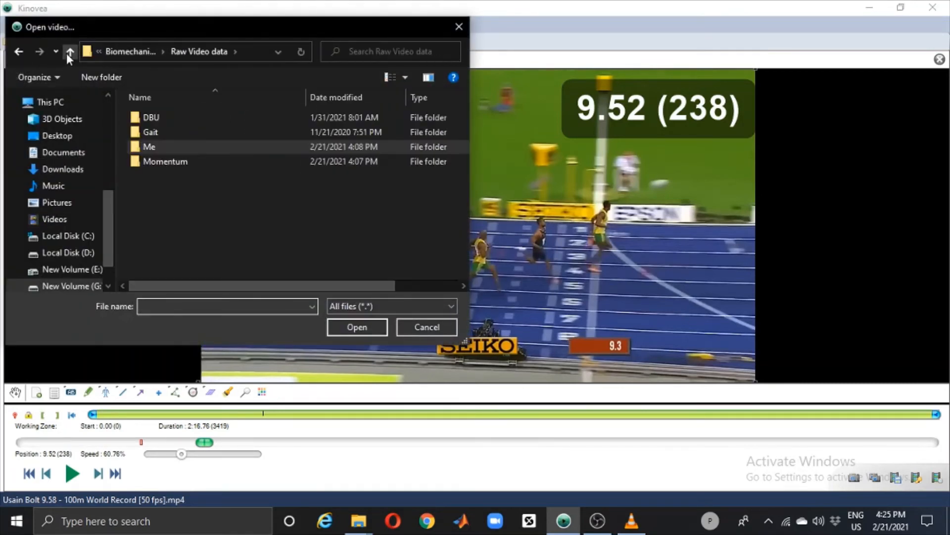
double_click(132, 155)
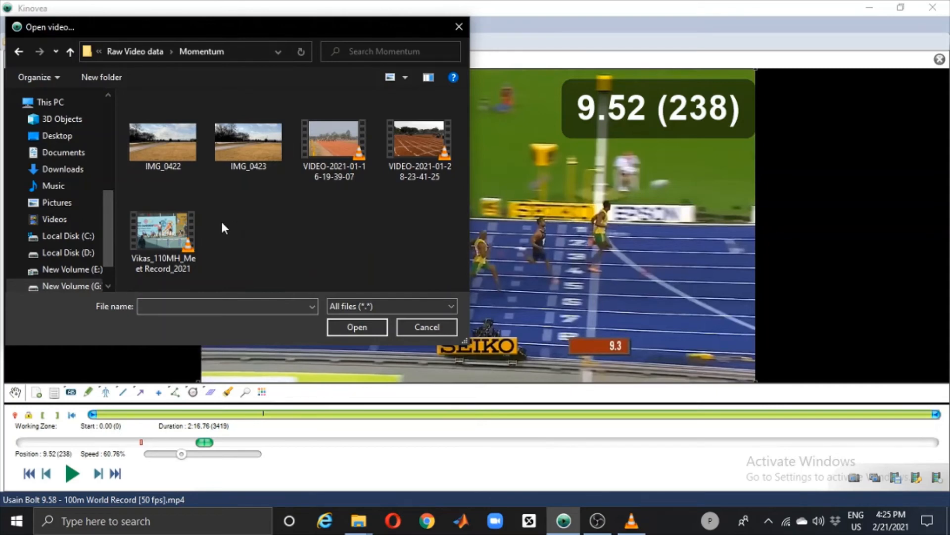
double_click(175, 233)
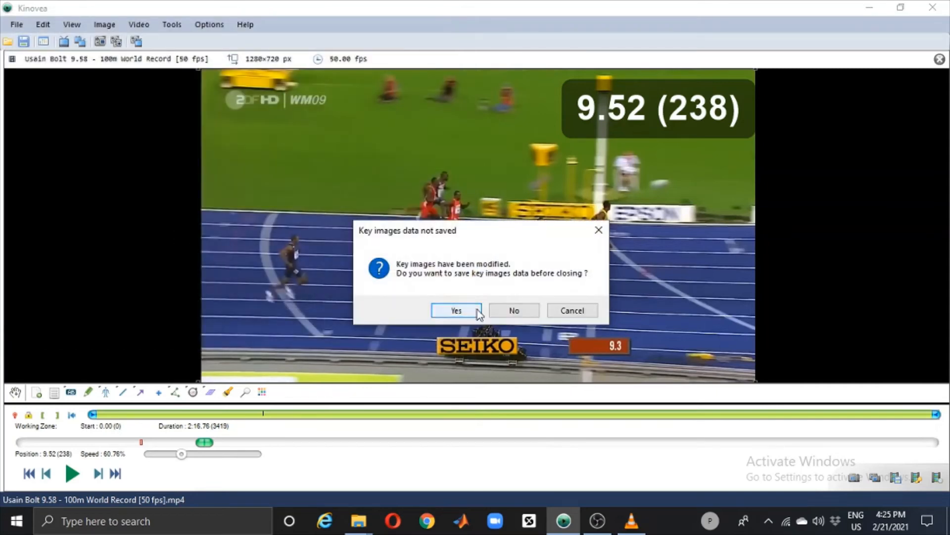
left_click(477, 309)
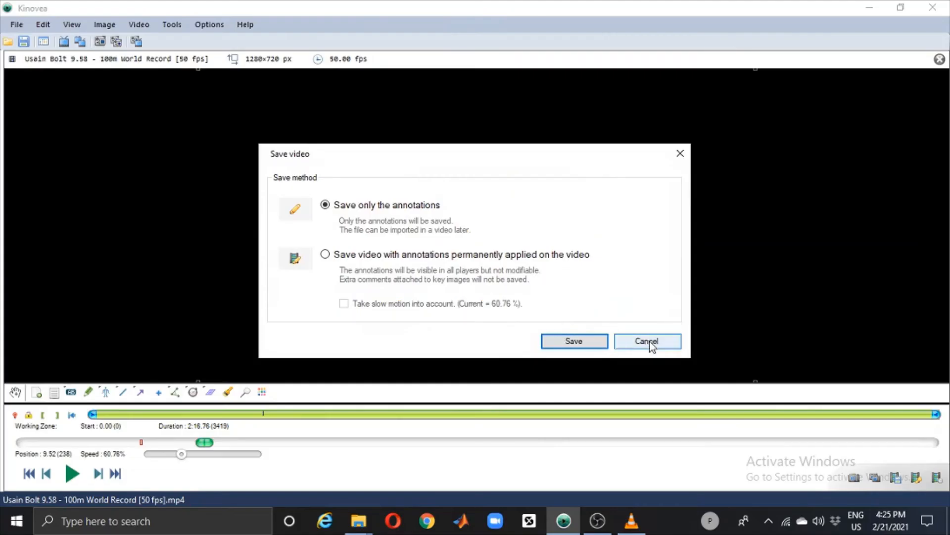
left_click(647, 341)
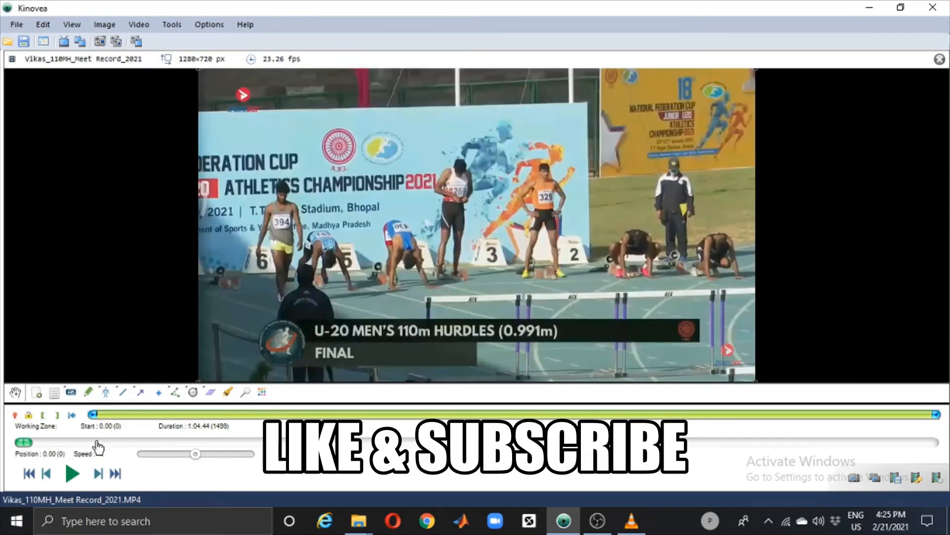
Step: Mark the first frame of the hurdles video as the time origin
right_click(320, 185)
left_click(343, 192)
right_click(415, 154)
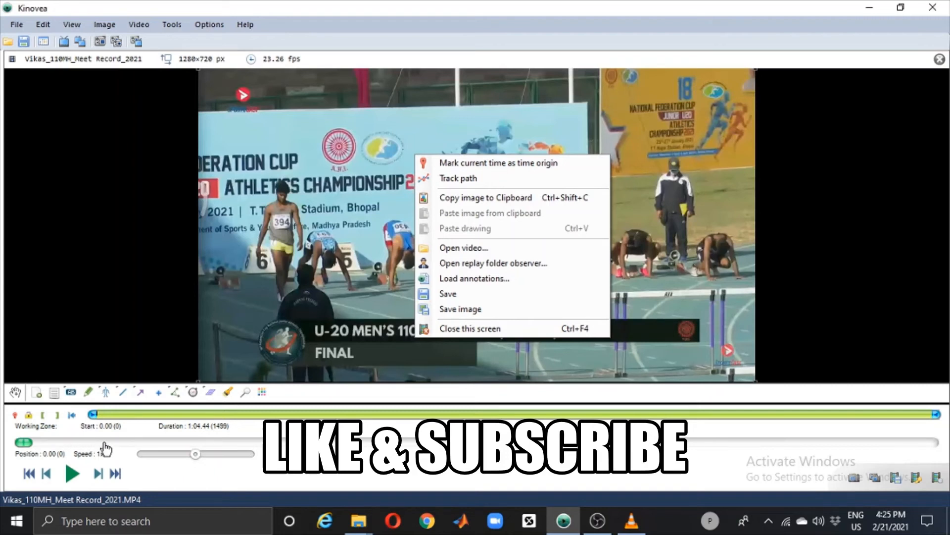
left_click(239, 265)
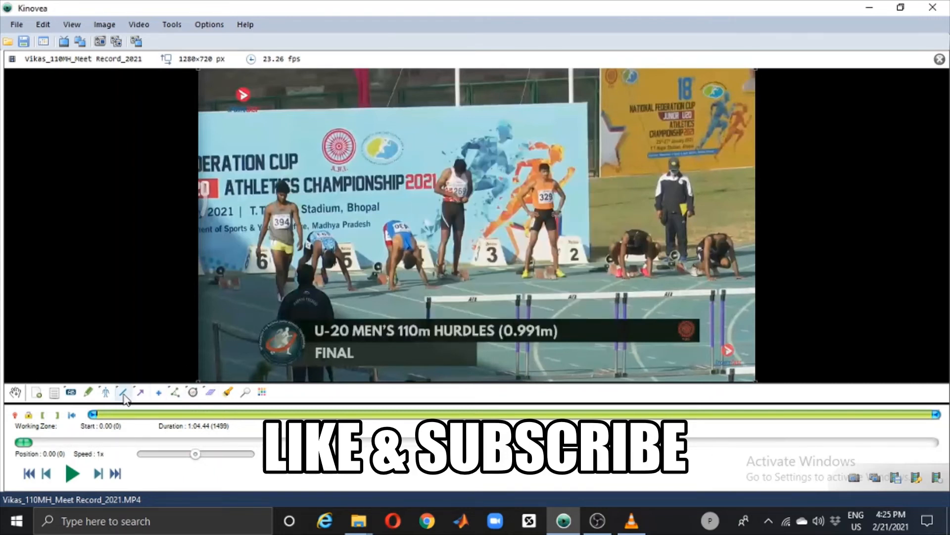
Step: Add a stopwatch to the hurdles video and place it over the yellow banner in the image's upper-right area
left_click(193, 392)
left_click(368, 162)
left_click_drag(368, 161, 598, 116)
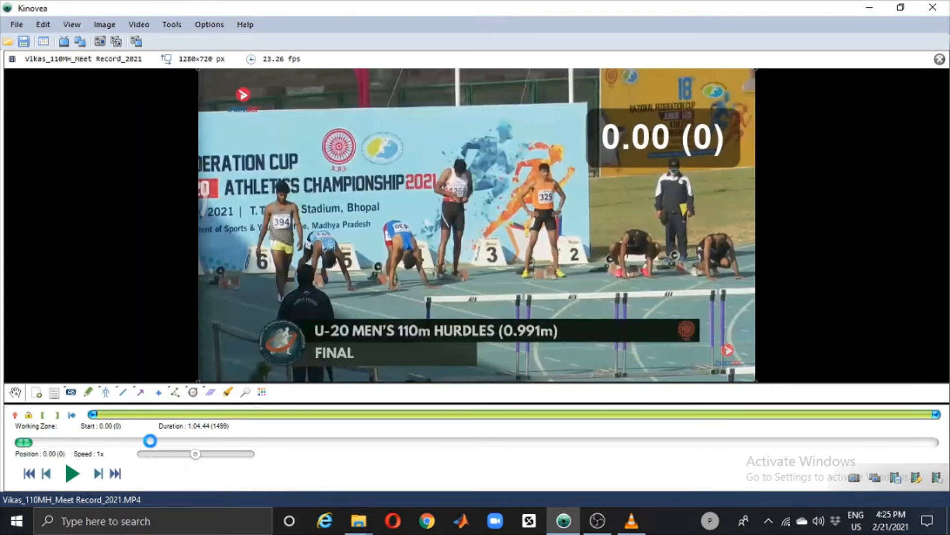
Step: Go to frame 745, where the hurdlers are set in their blocks, and start the stopwatch there
left_click(150, 442)
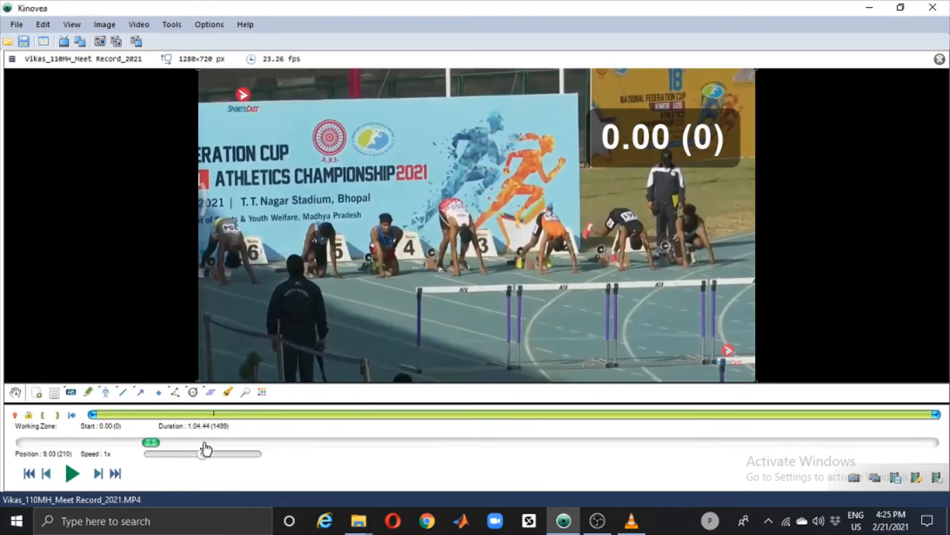
left_click_drag(200, 441, 511, 446)
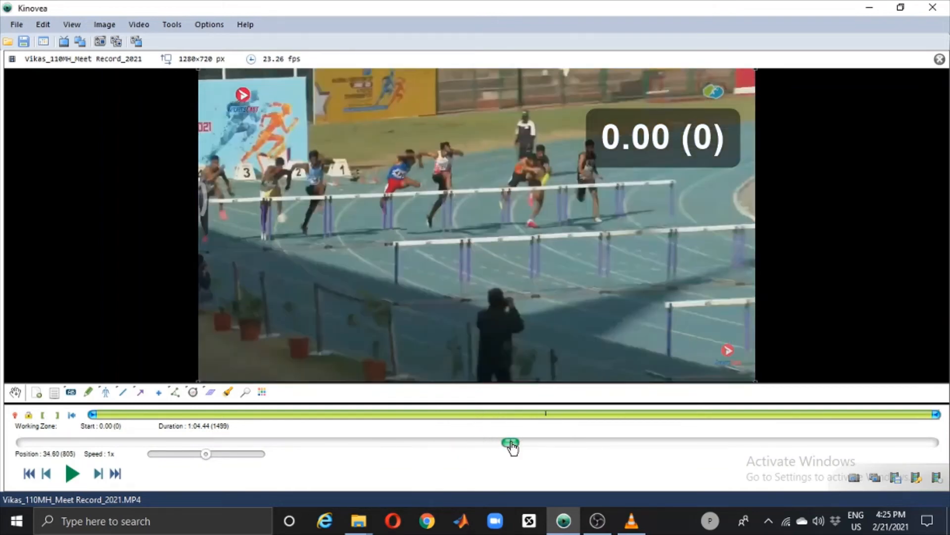
left_click(475, 443)
right_click(653, 138)
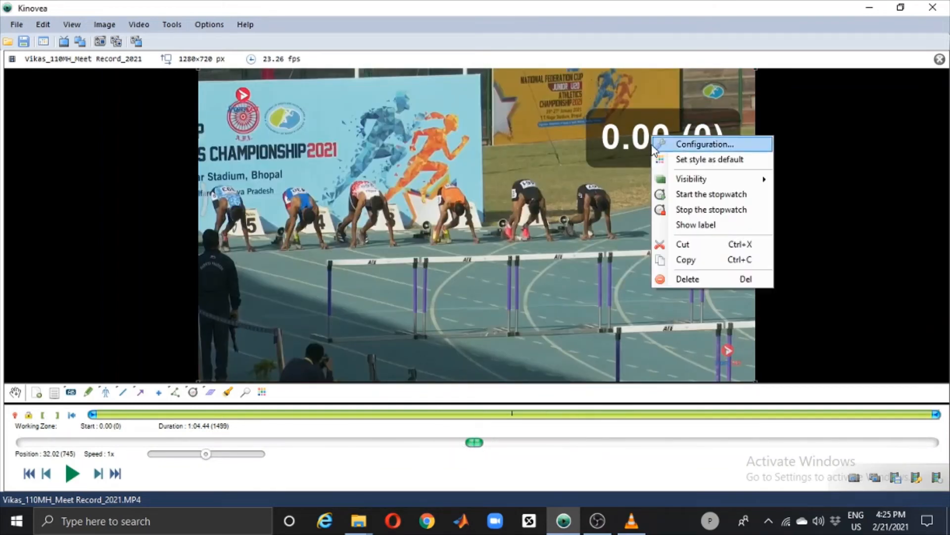
left_click(676, 193)
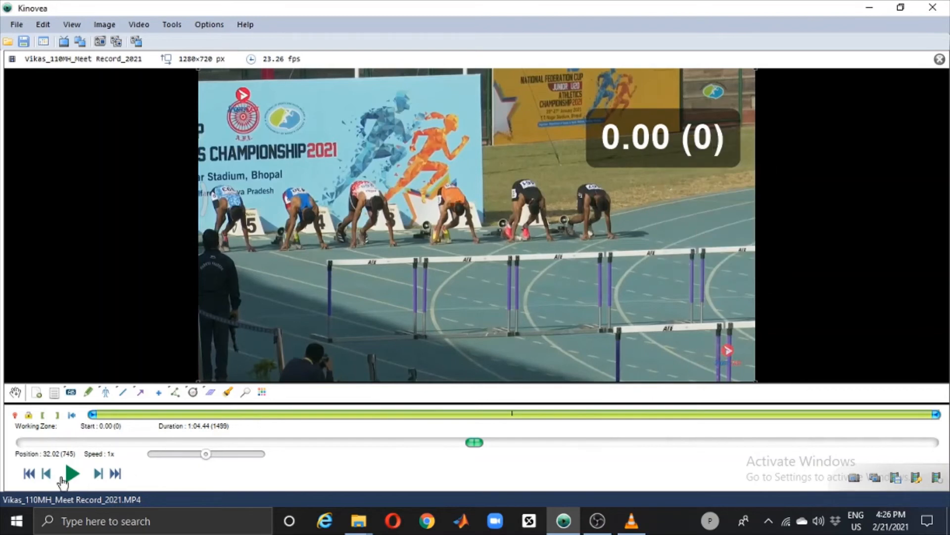
Step: Play the opening of the hurdles race, pause before the first hurdle, and reduce the playback speed to 16.46%
left_click(71, 475)
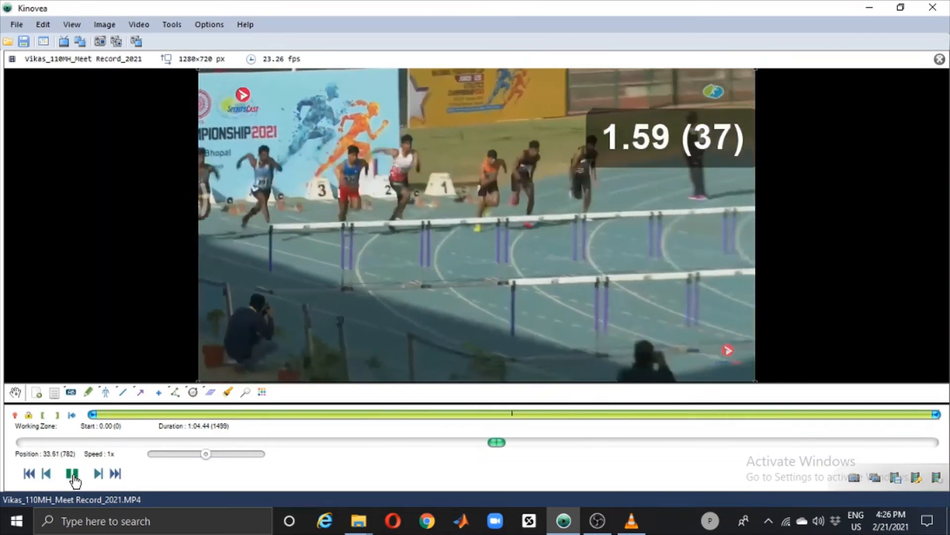
left_click(73, 474)
left_click(161, 454)
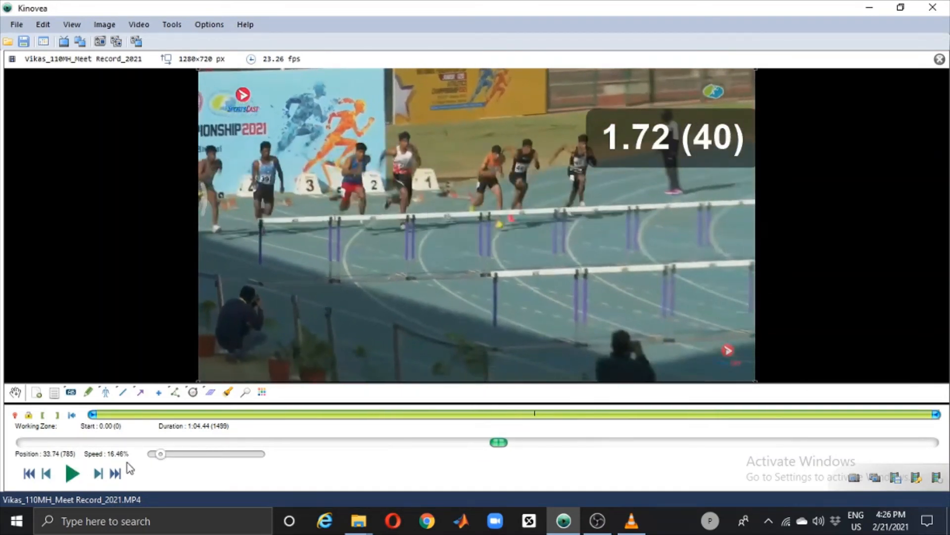
Step: Step frame by frame to frame 804, examining the orange-shirted hurdler's approach to the first hurdle
left_click(98, 473)
left_click(98, 474)
left_click(98, 474)
left_click(98, 473)
left_click(98, 474)
left_click(98, 474)
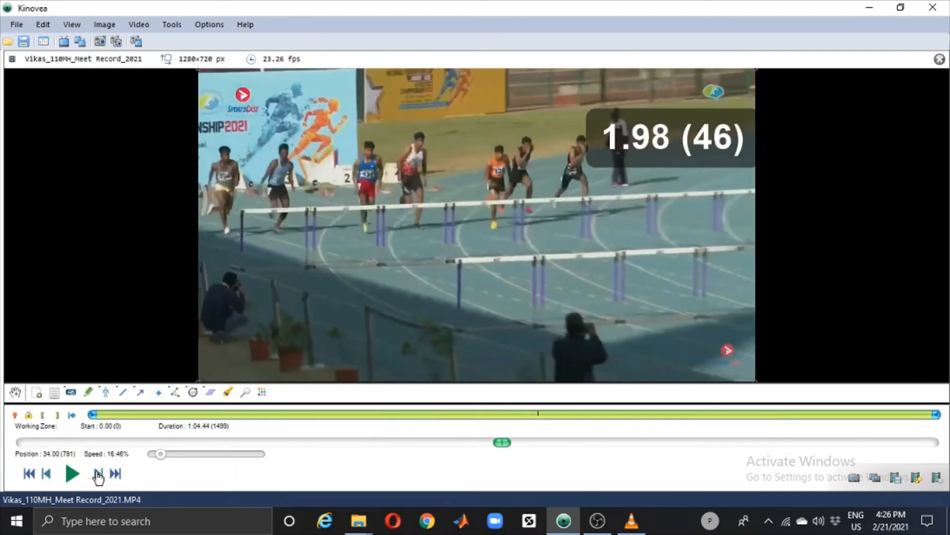
left_click(98, 473)
left_click(98, 473)
left_click(98, 473)
left_click(98, 474)
left_click(98, 474)
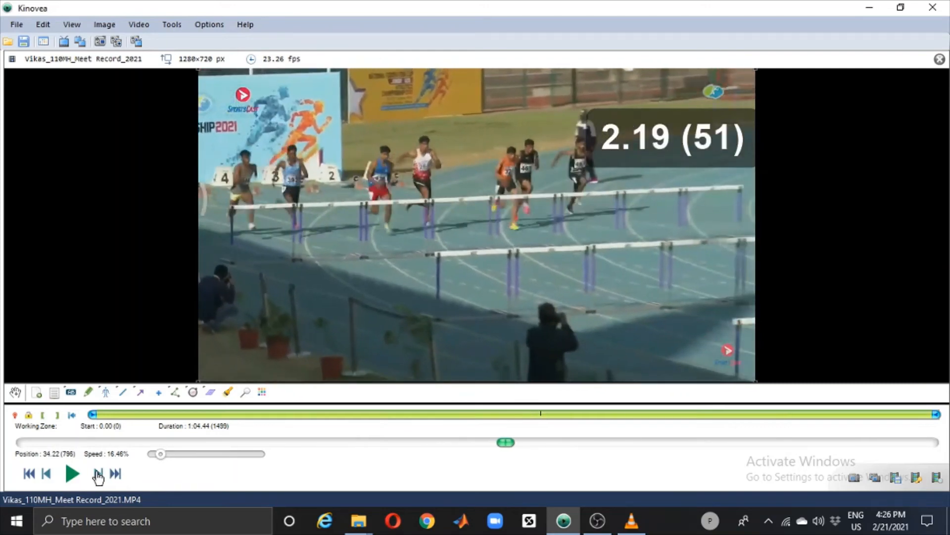
left_click(98, 473)
left_click(98, 474)
left_click(98, 474)
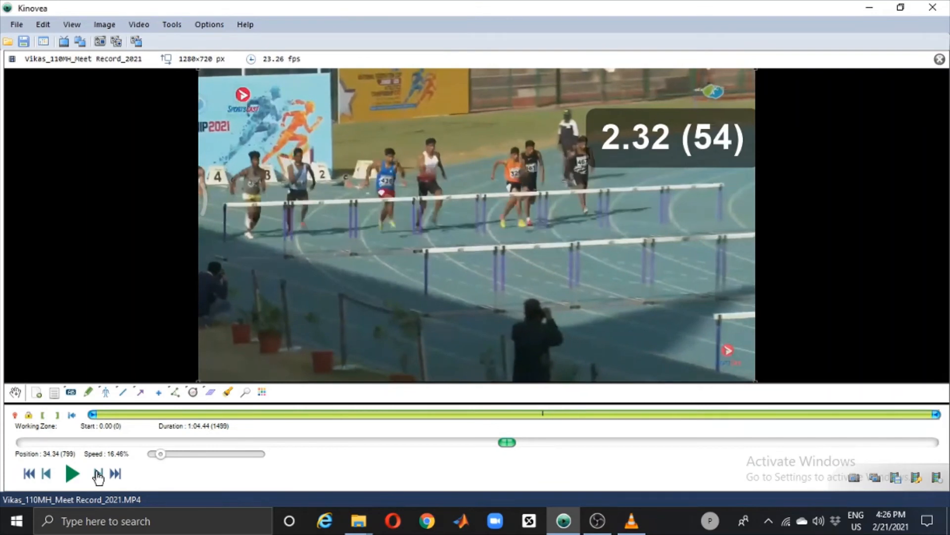
left_click(98, 473)
left_click(98, 474)
left_click(98, 474)
left_click(98, 474)
left_click(98, 474)
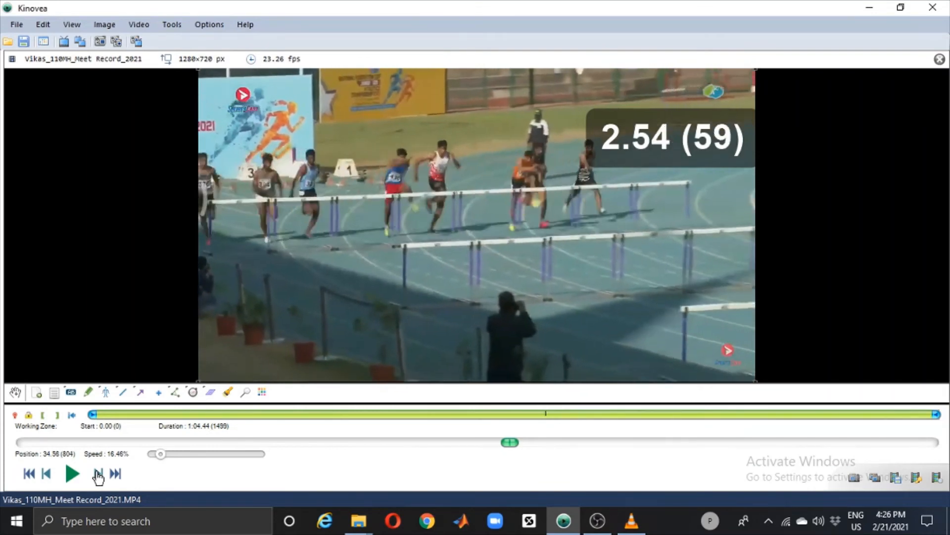
left_click(98, 474)
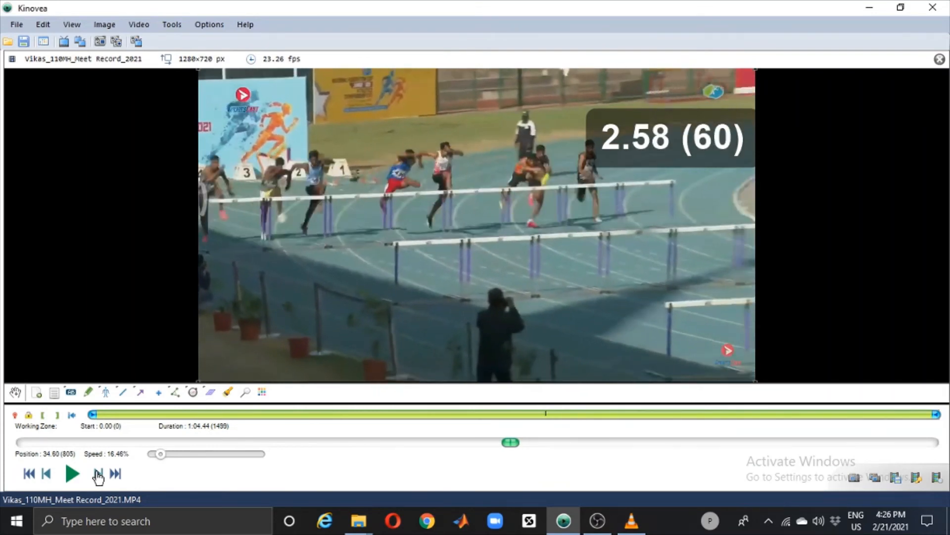
left_click(49, 474)
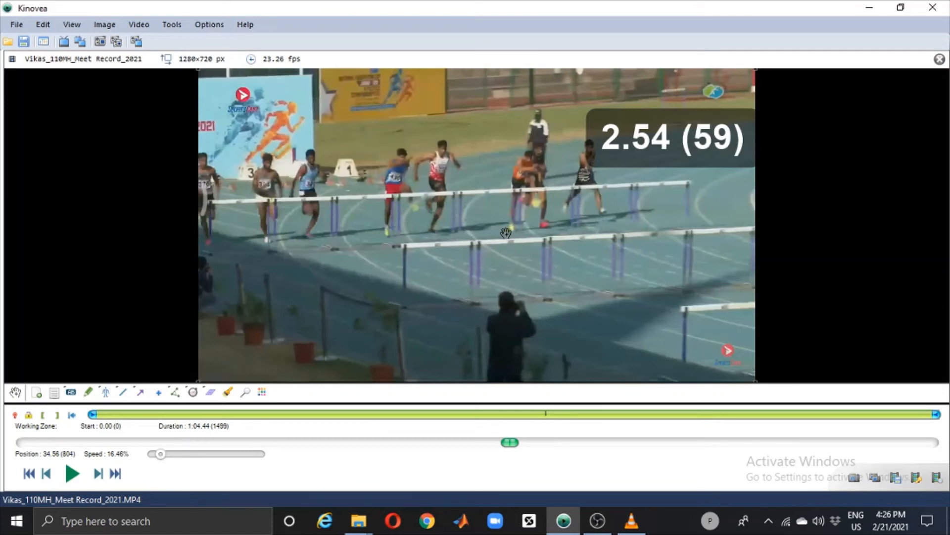
Step: Place a magnifier over the orange-shirted hurdler's feet and enlarge the magnified area
left_click(246, 392)
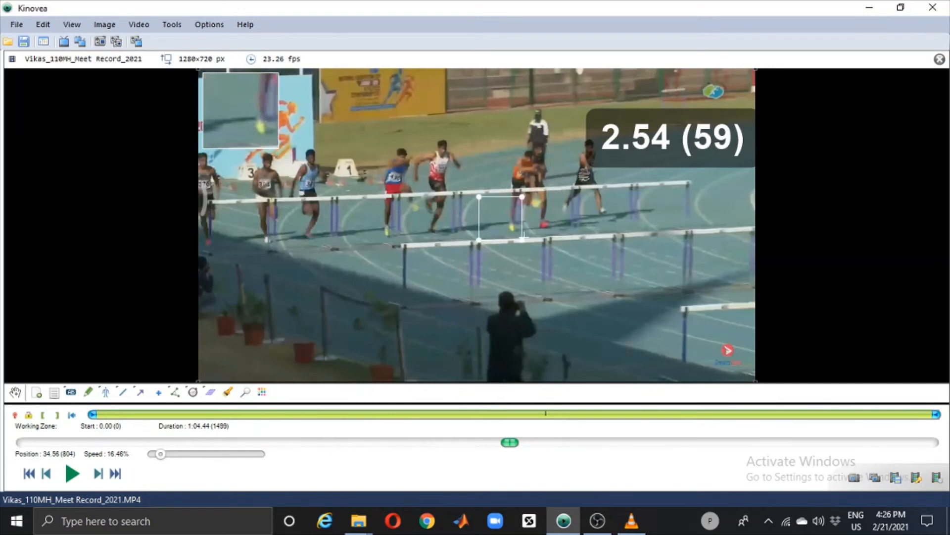
left_click_drag(522, 241, 553, 255)
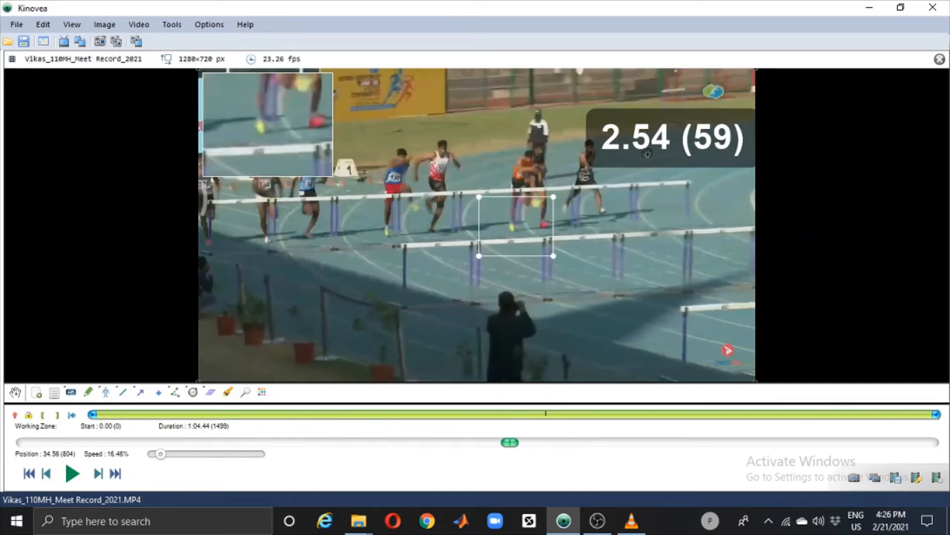
Step: Step frame by frame to frame 813, examining the orange-shirted hurdler's landing after the first hurdle in the magnifier
left_click(99, 473)
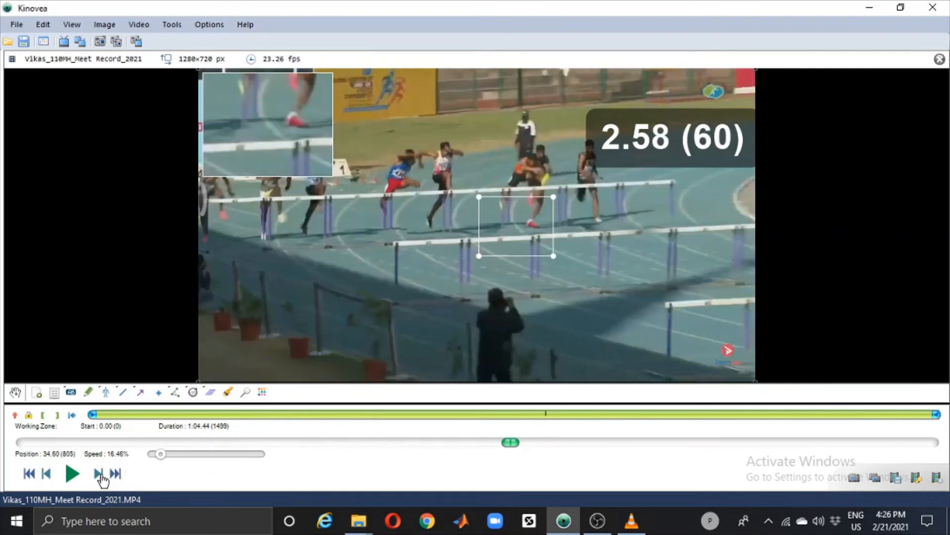
left_click(99, 474)
left_click(99, 473)
left_click(99, 474)
left_click(99, 474)
left_click(99, 474)
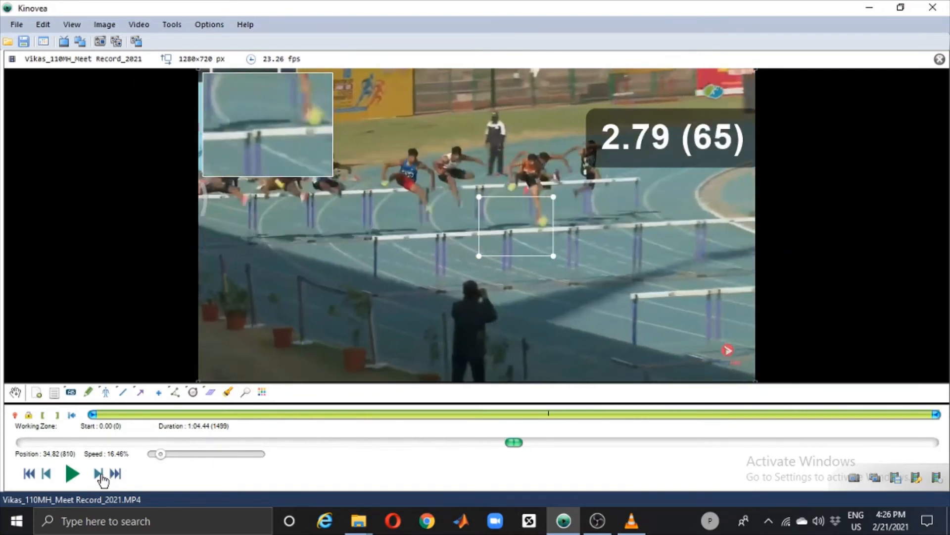
left_click(99, 474)
left_click(99, 474)
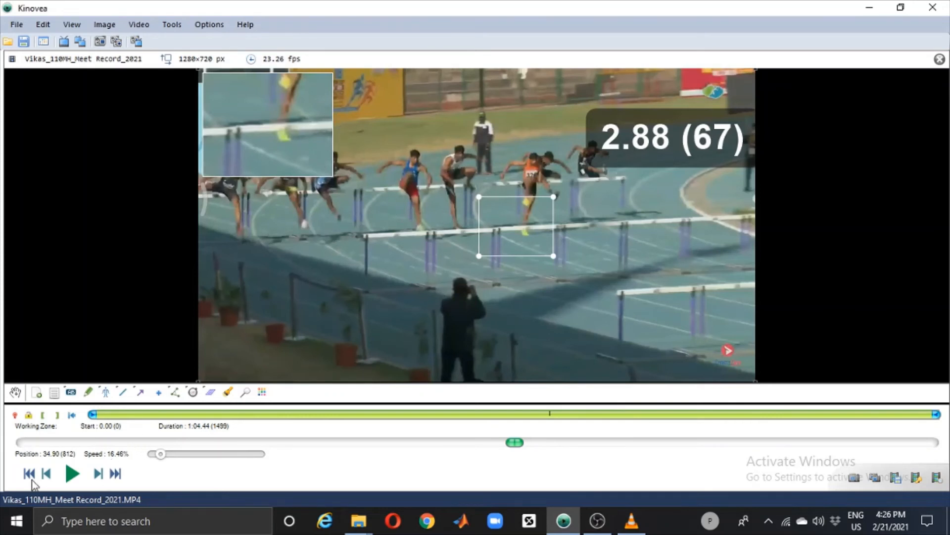
left_click(47, 474)
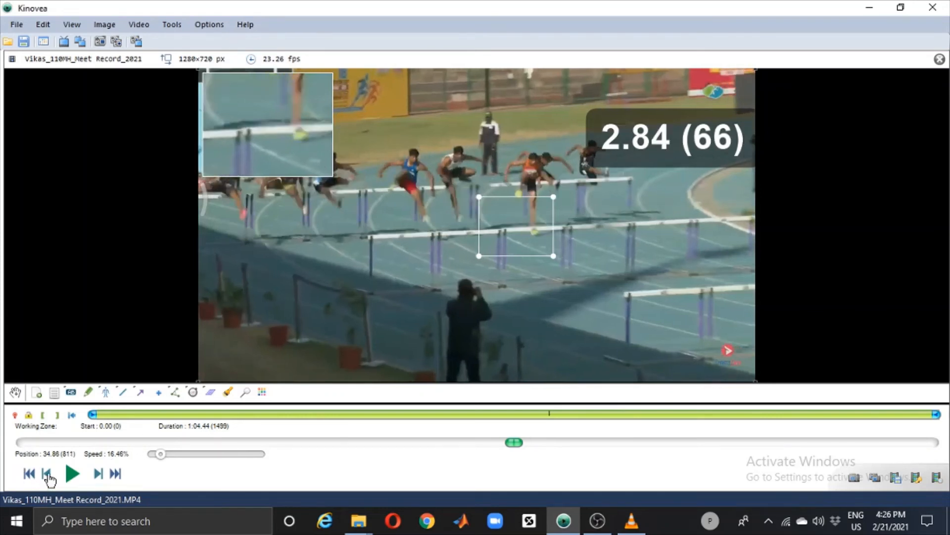
left_click(99, 474)
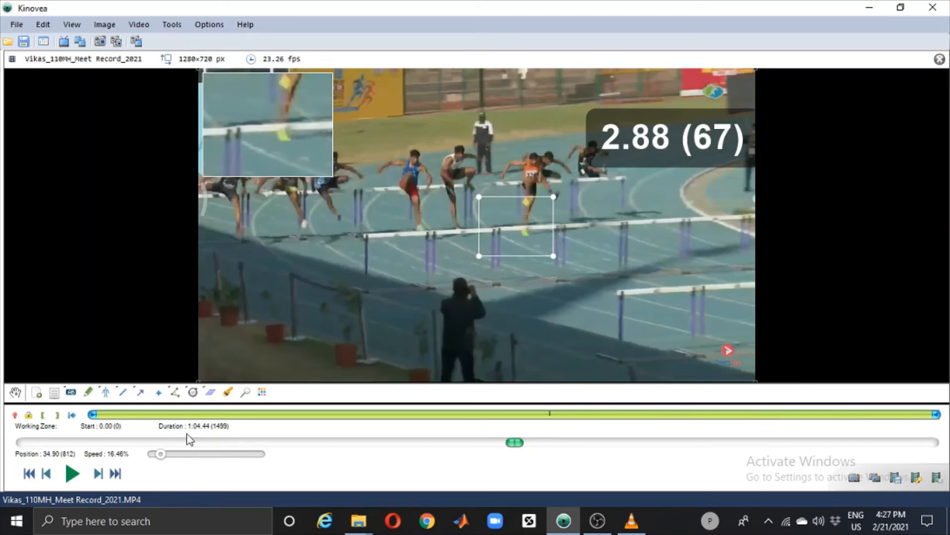
left_click(97, 474)
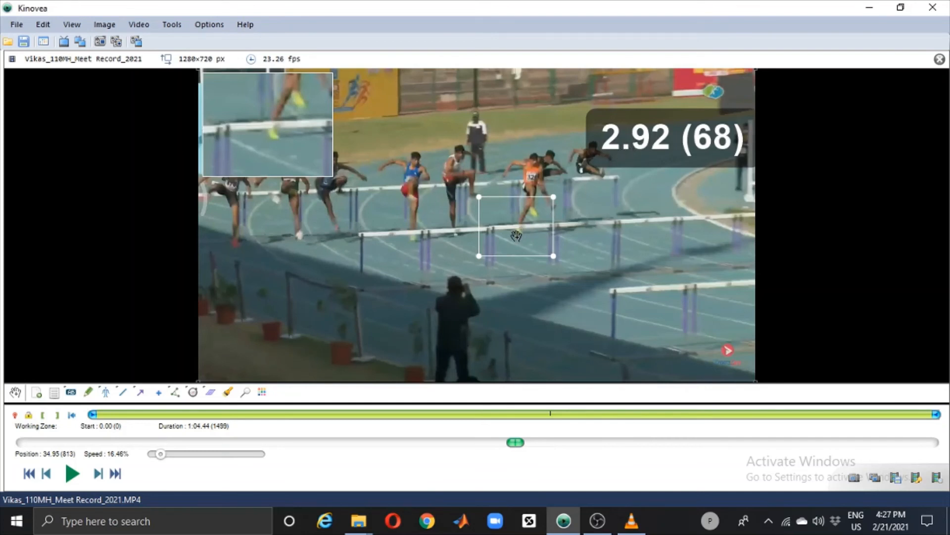
Step: Skip ahead to the final run-in and play it slowly, pausing at frame 1077, where the leader reaches the finish
left_click(664, 442)
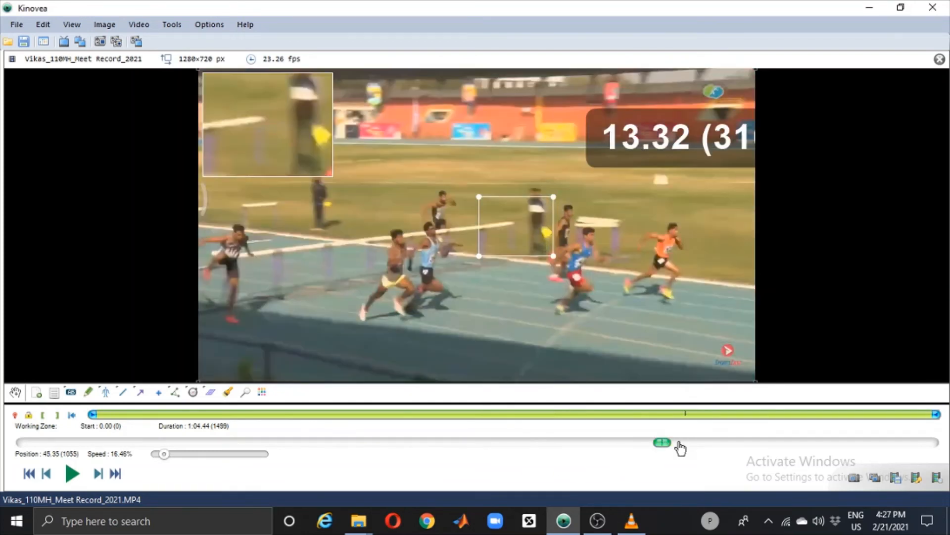
left_click_drag(717, 452, 666, 449)
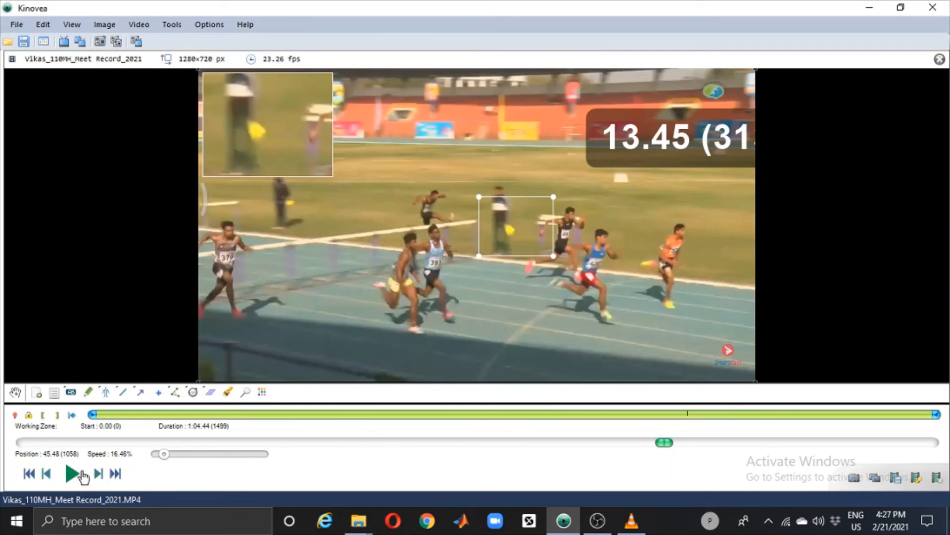
left_click(69, 474)
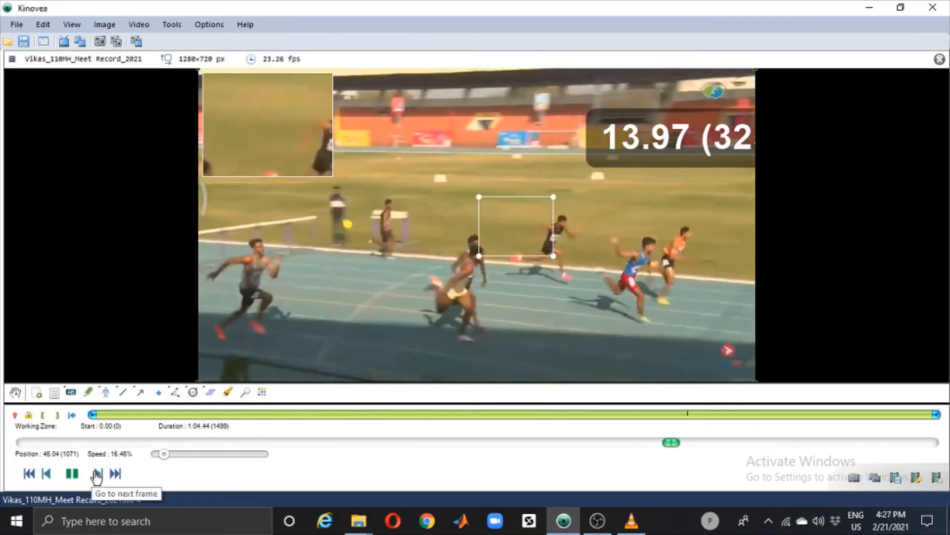
left_click(97, 474)
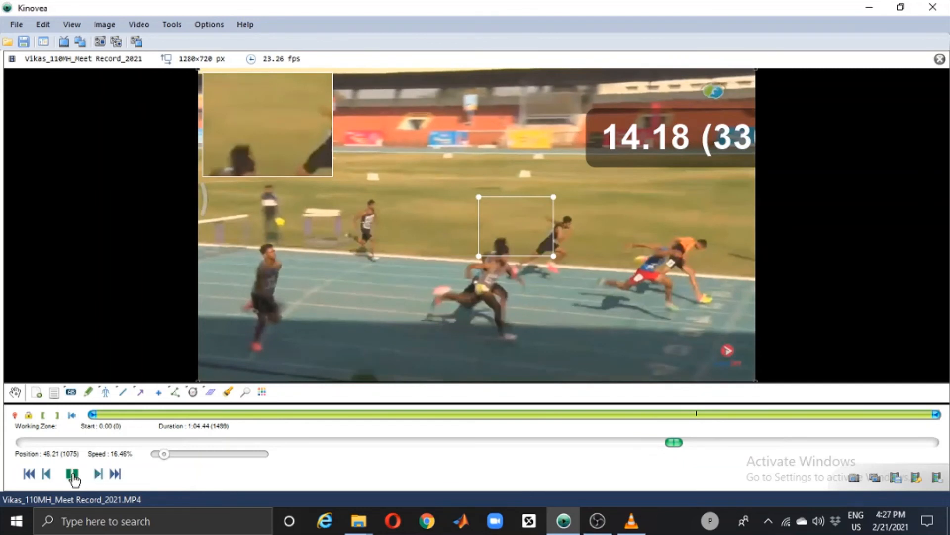
left_click(72, 474)
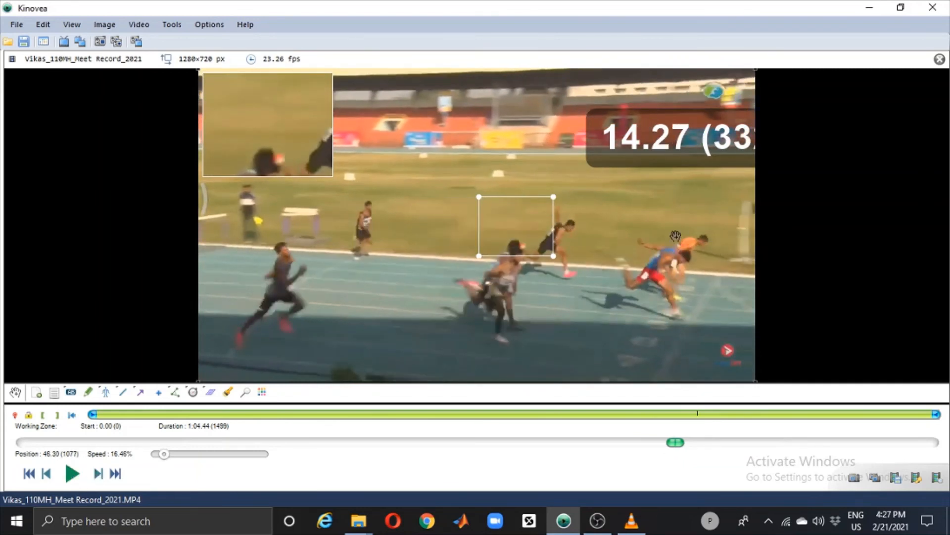
Step: Stop the stopwatch at the finish frame and move it towards the image's upper centre so its full reading fits
right_click(668, 151)
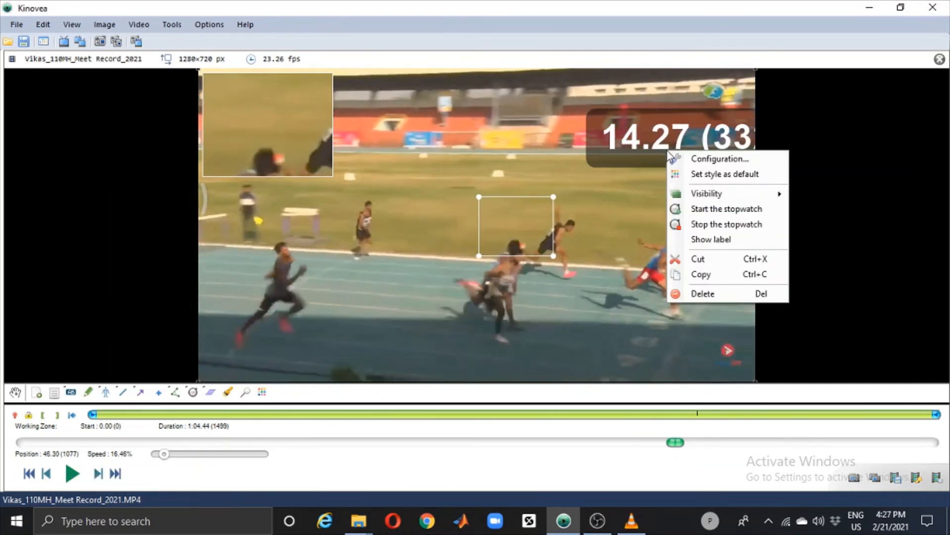
left_click(695, 226)
mouse_move(676, 145)
left_mouse_down()
mouse_move(599, 142)
mouse_move(578, 112)
left_mouse_up()
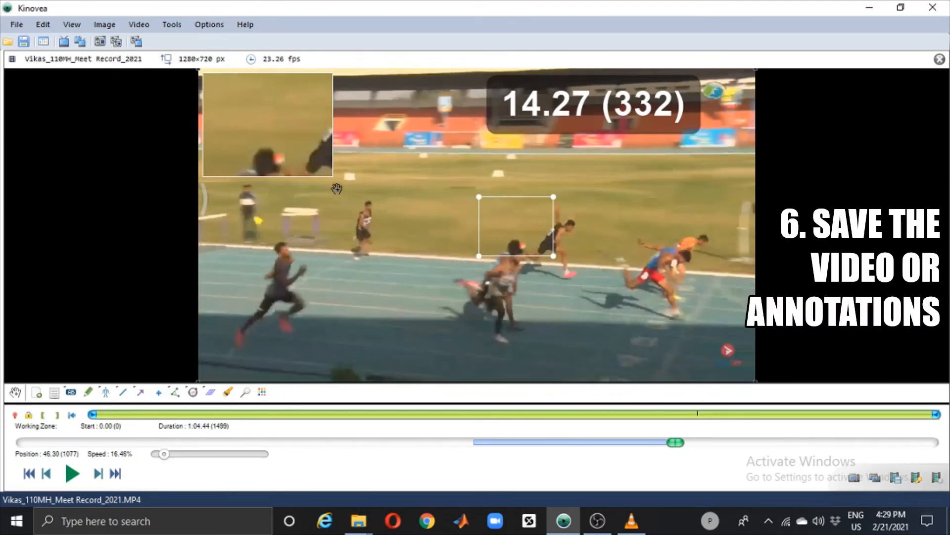
Step: Save the hurdles video with annotations permanently applied and slow motion taken into account, continuing to the file name dialog
left_click(16, 24)
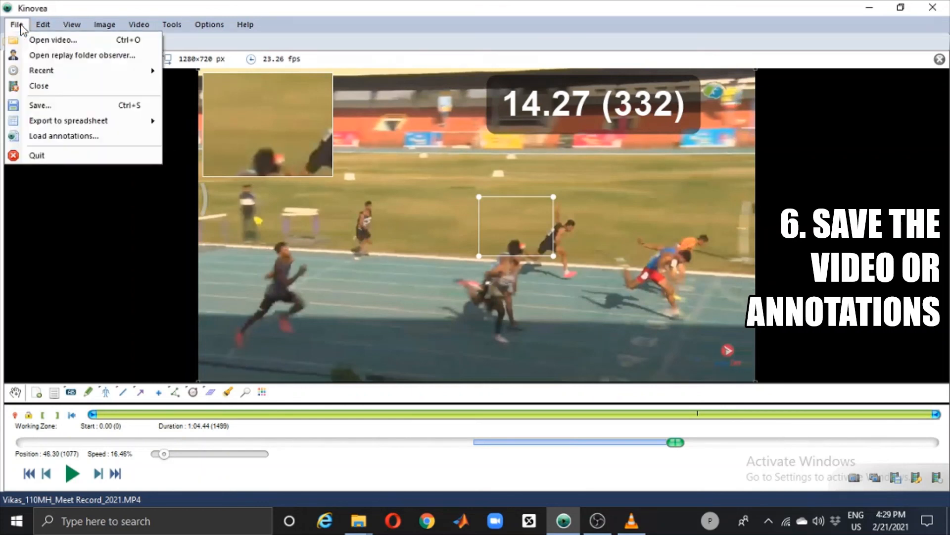
left_click(59, 106)
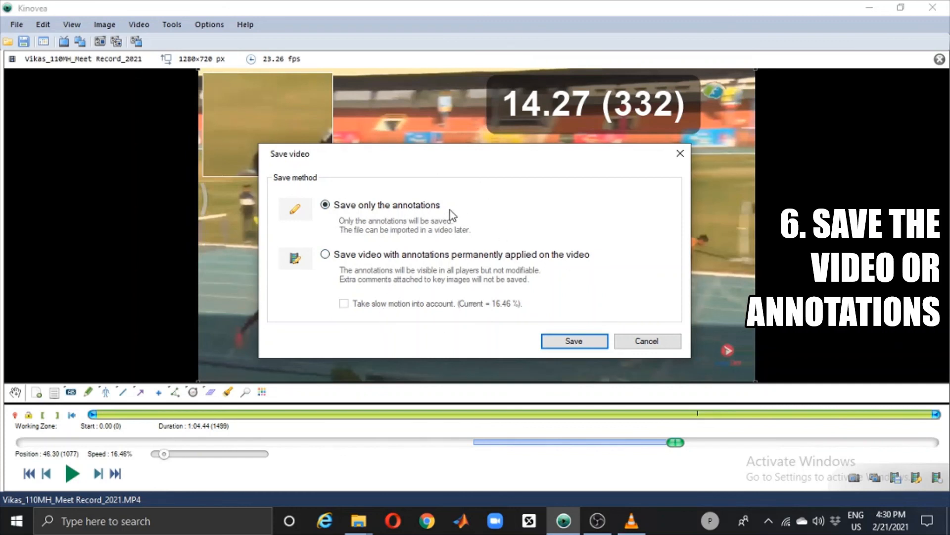
left_click(325, 254)
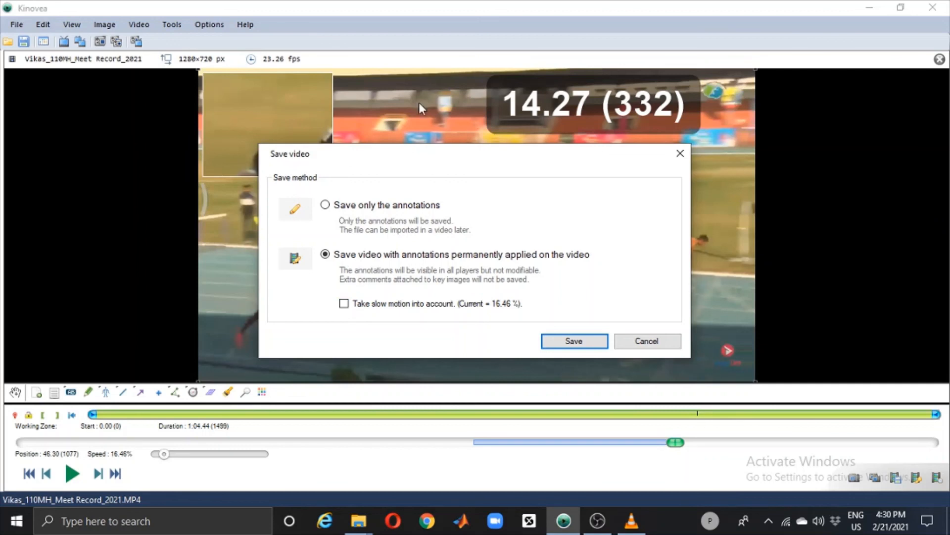
left_click(345, 303)
left_click(549, 344)
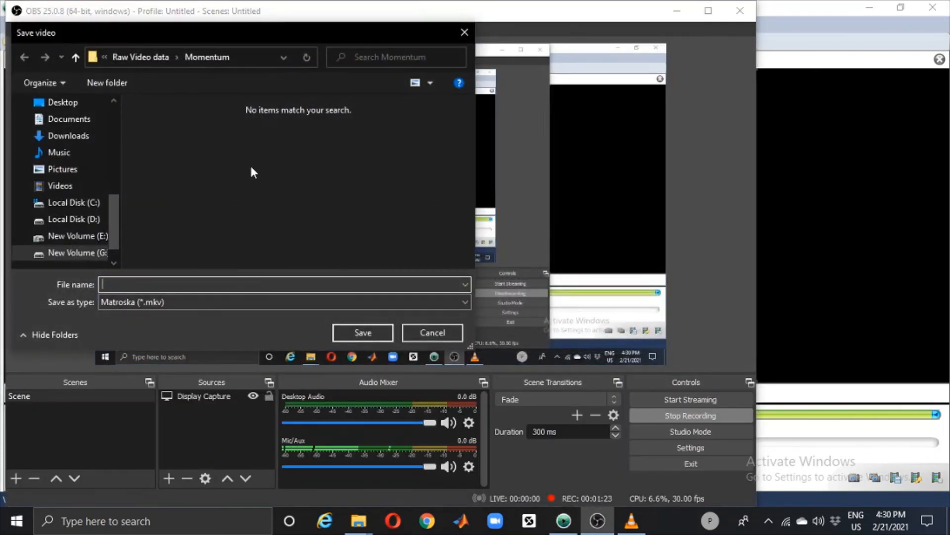